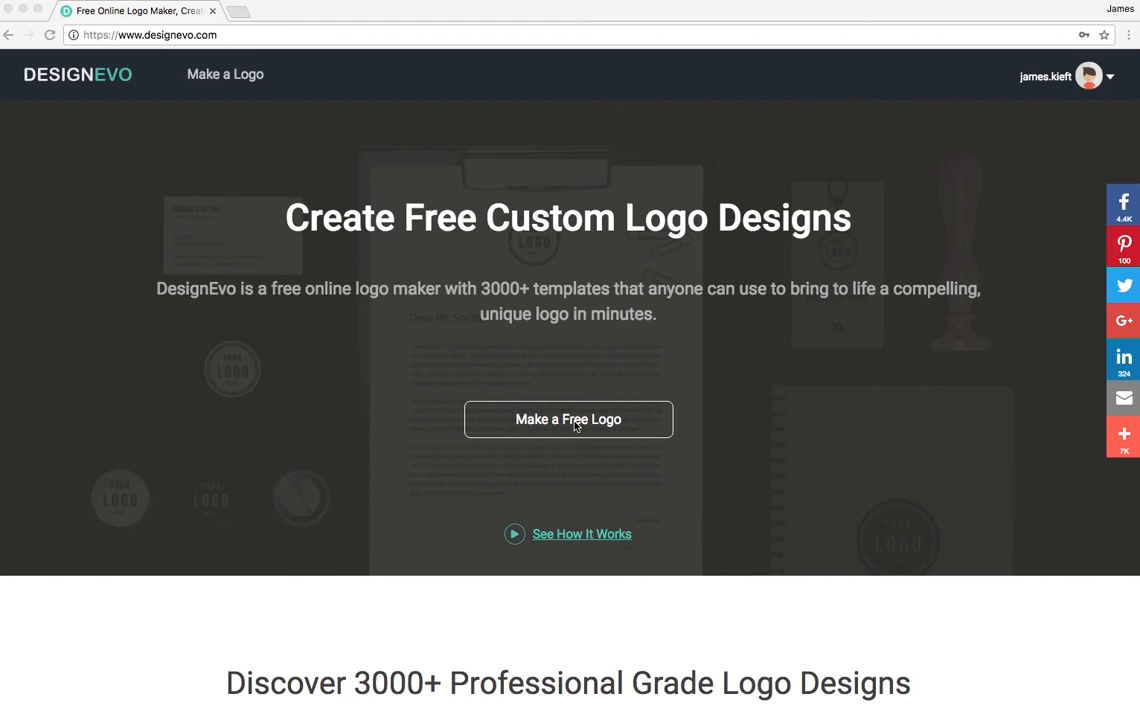
Start making a free logo and browse the Childcare & Education templates.
click(577, 425)
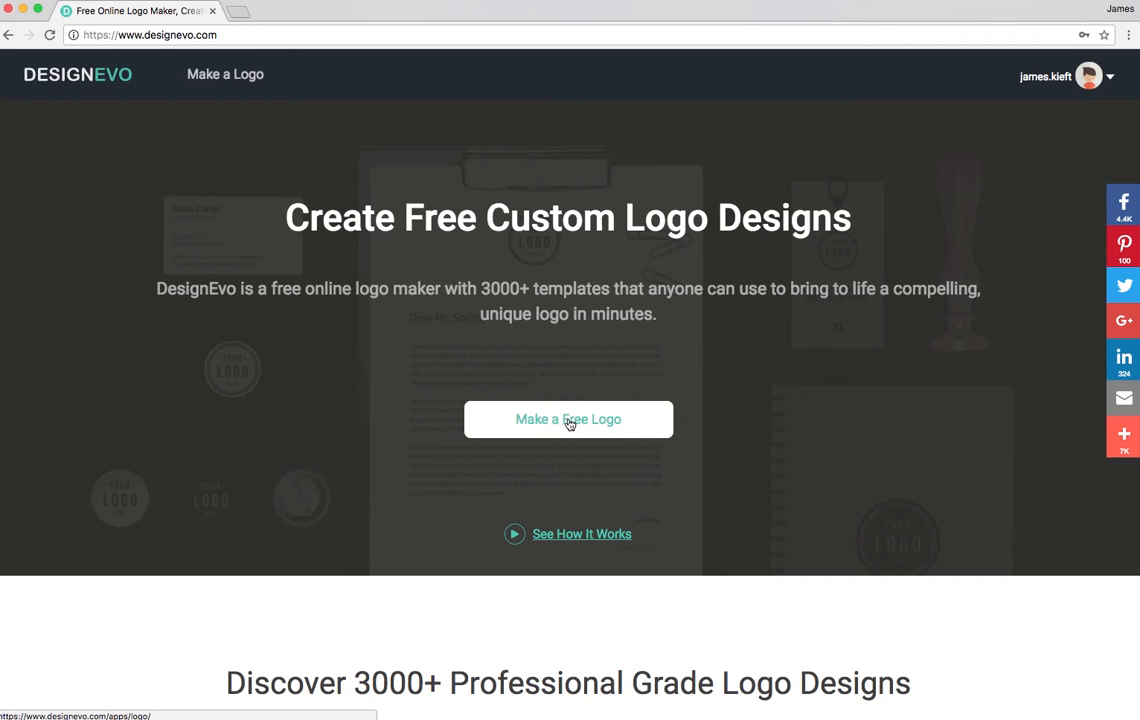
click(577, 425)
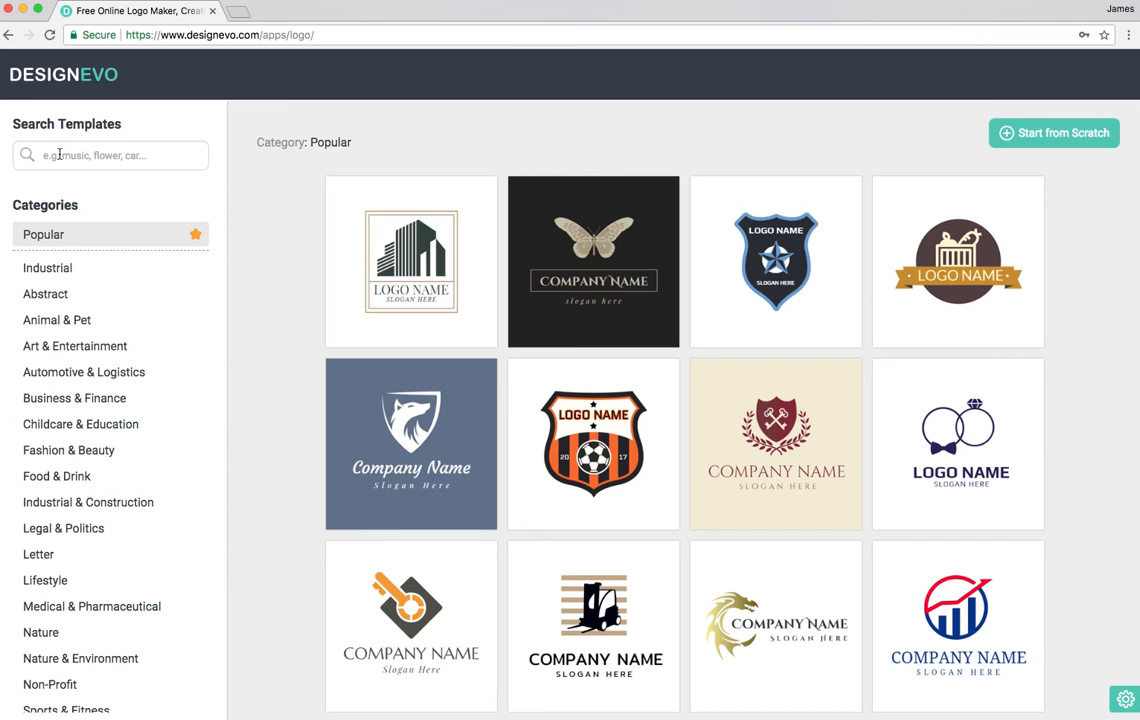
click(107, 428)
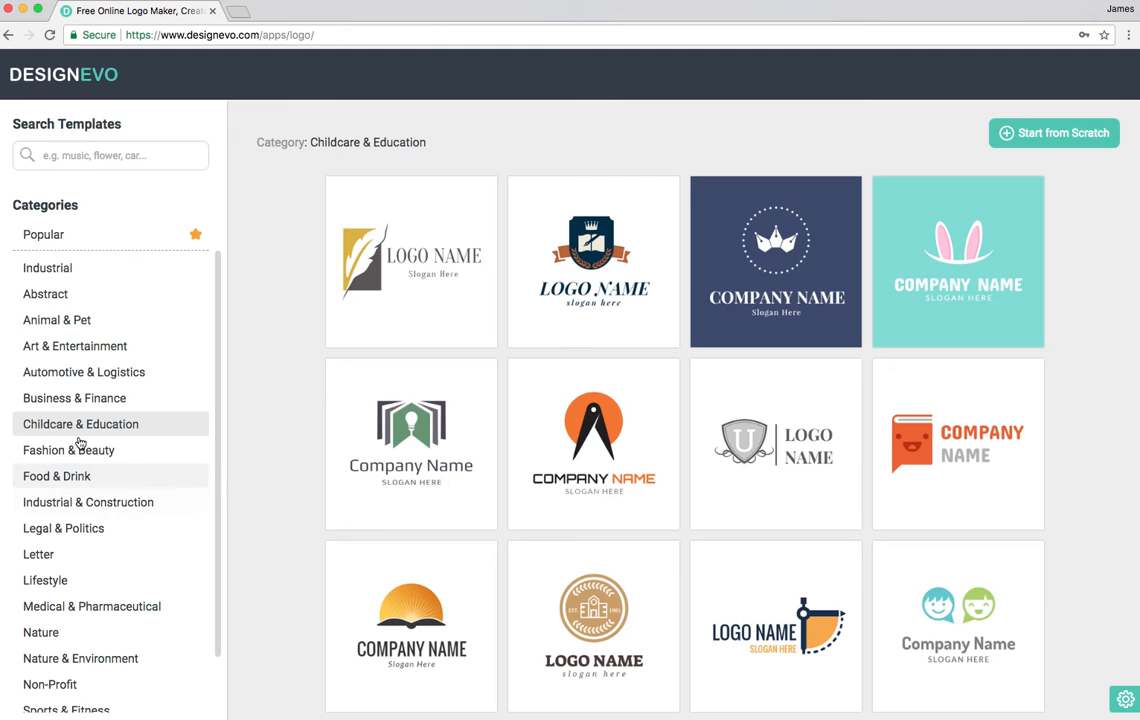
Search the logo templates for "internet".
click(63, 156)
text(internet)
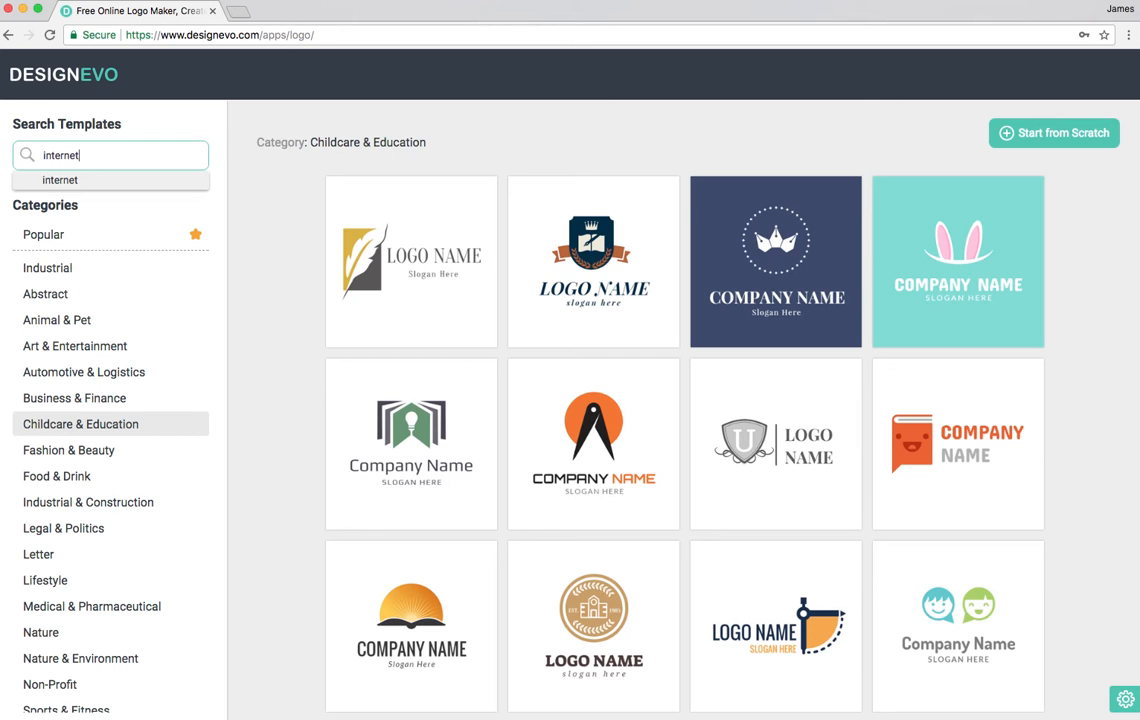
key(Return)
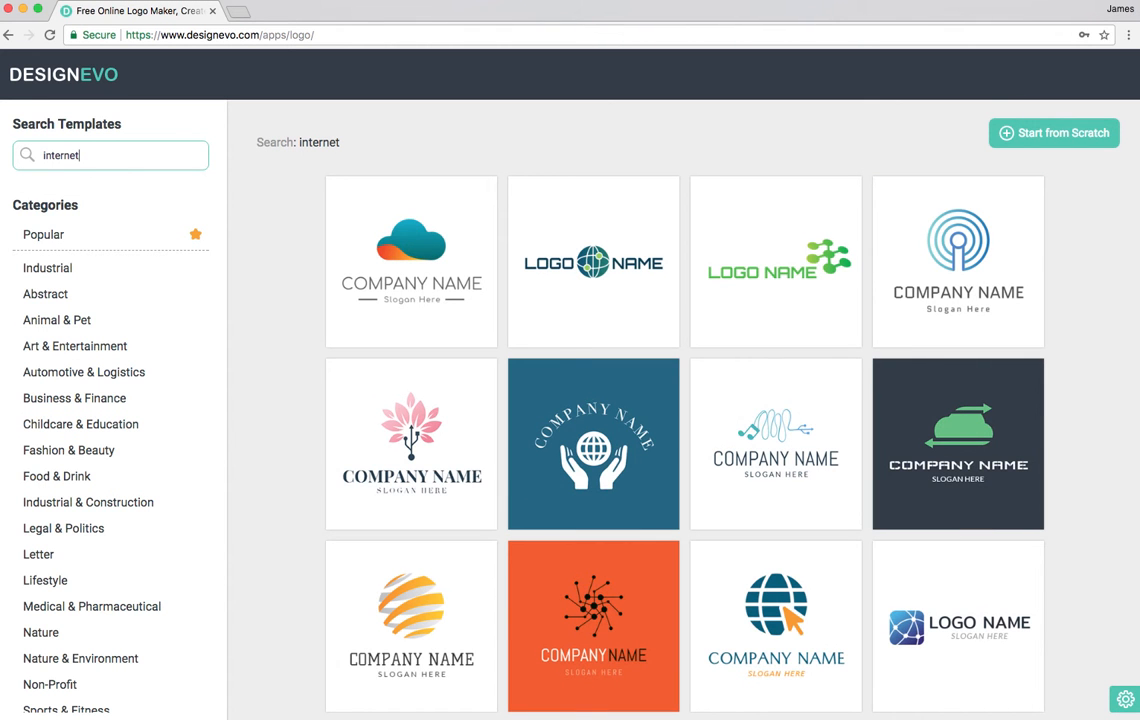
Start from the blue concentric-circles template, enter the owner's first name plus "thinks is worth a look" as company name, and skip the tour.
scroll(809, 406, down, 1)
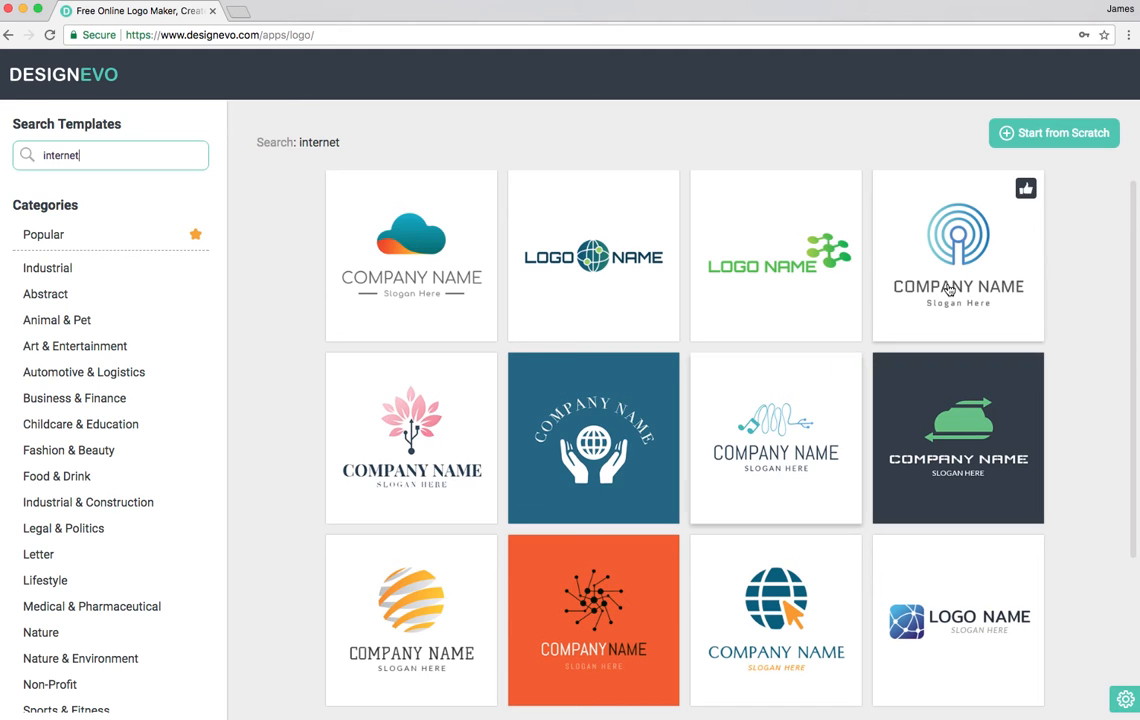
click(882, 228)
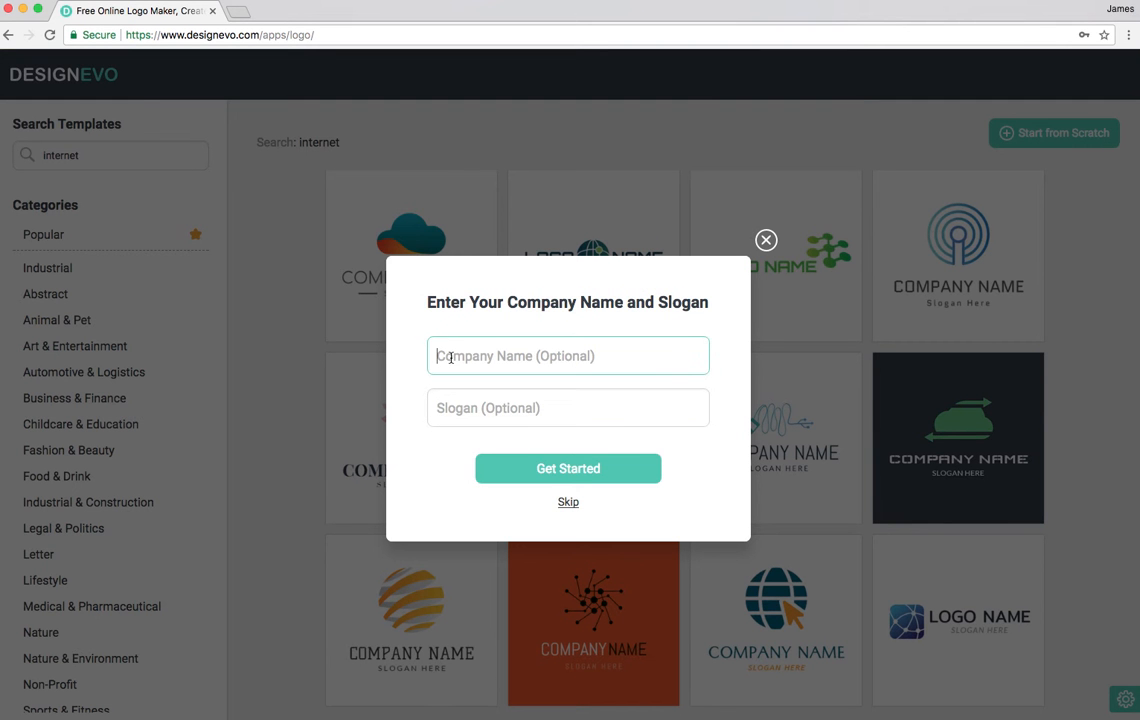
text(James)
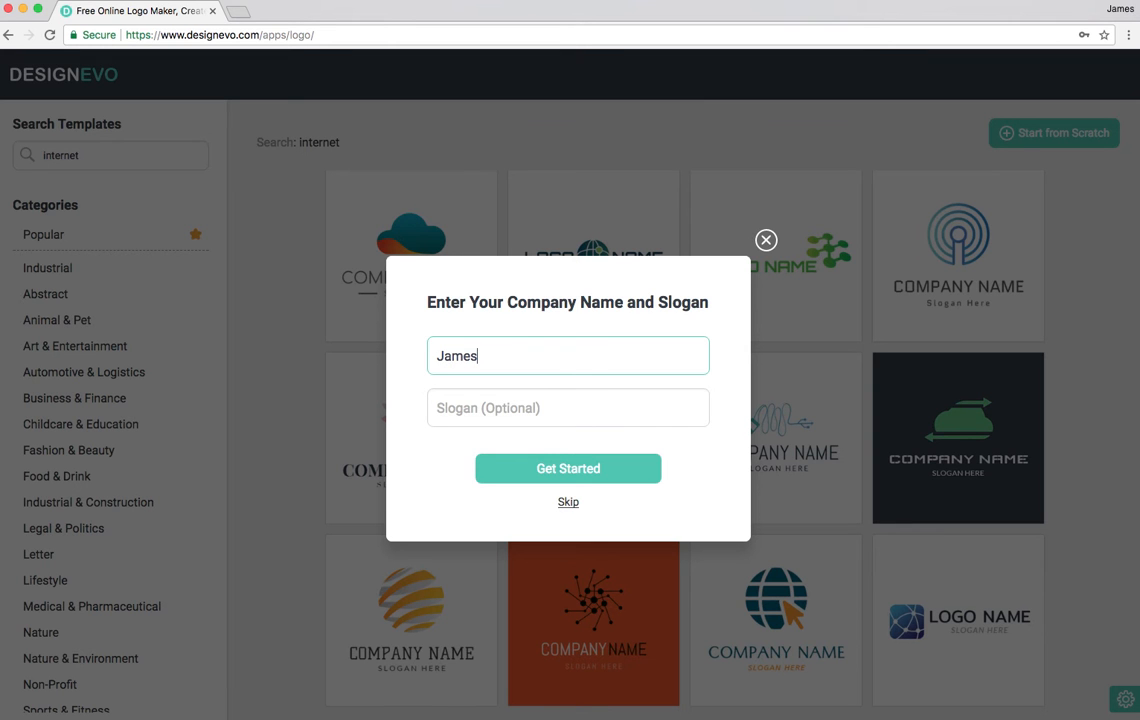
text( thinks is worth a look)
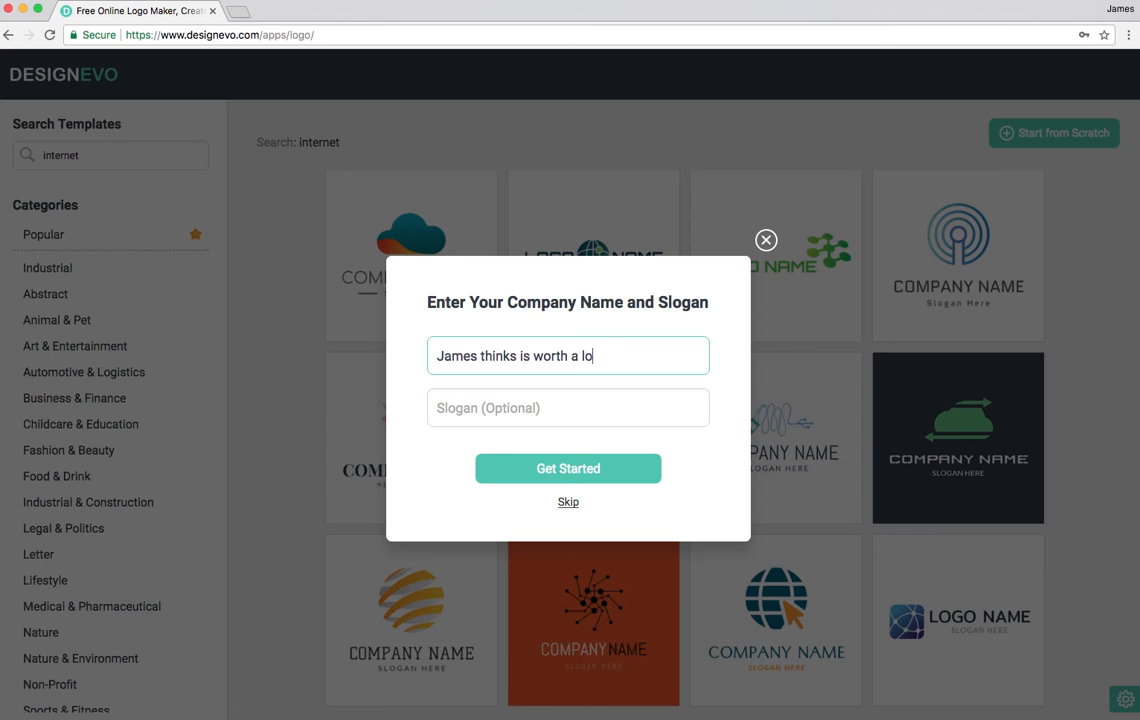
click(557, 477)
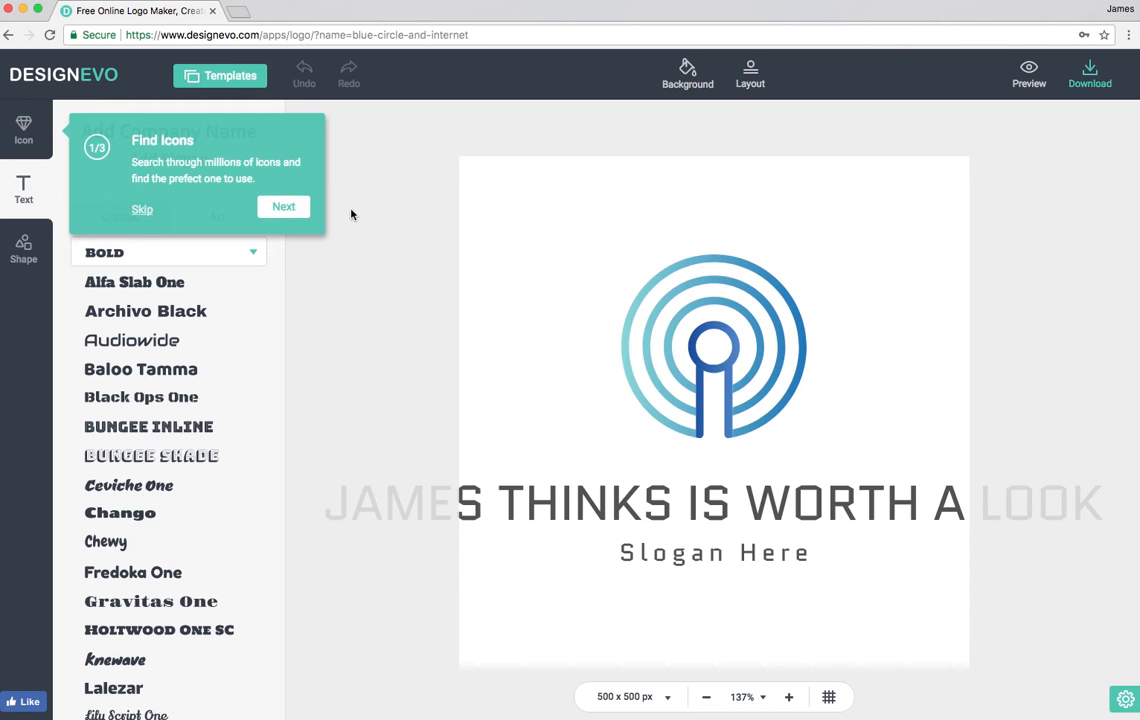
click(142, 211)
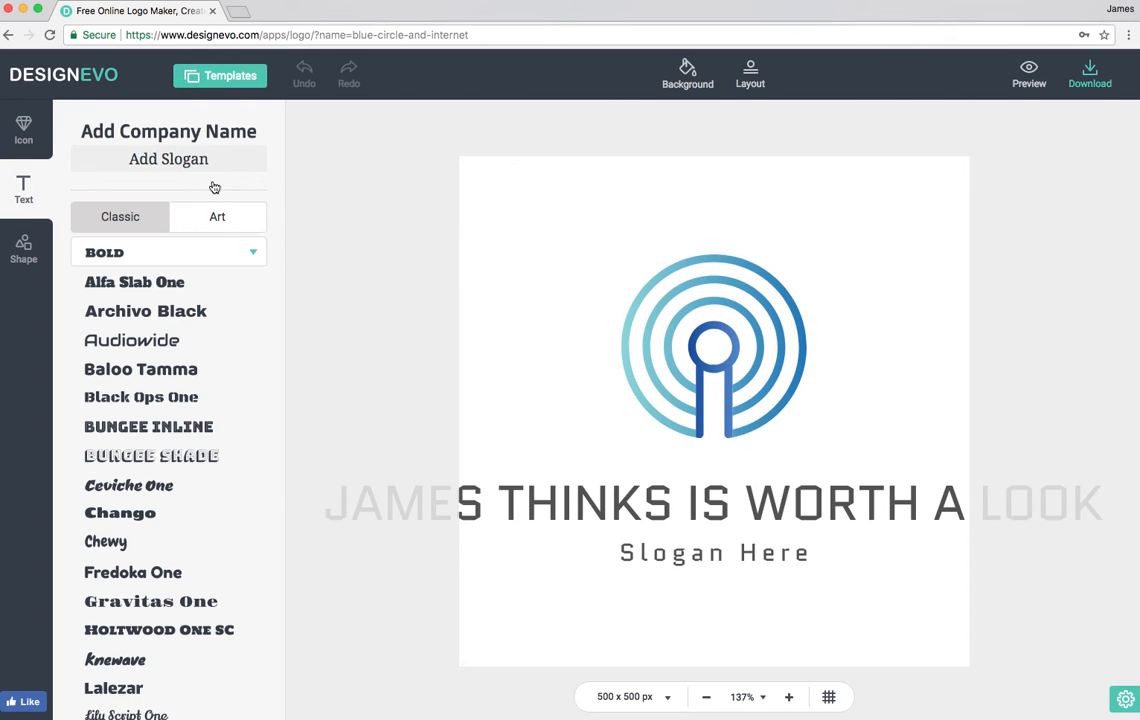
Set the company name text to the Open Sans font at size 28.
click(631, 490)
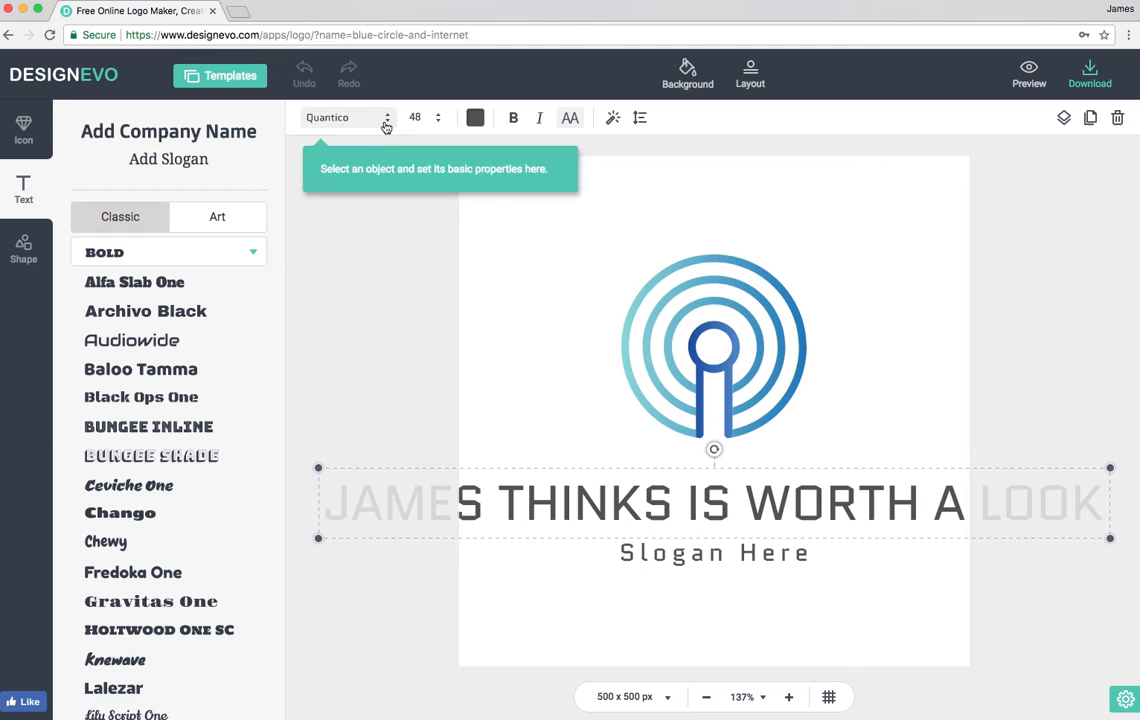
click(387, 117)
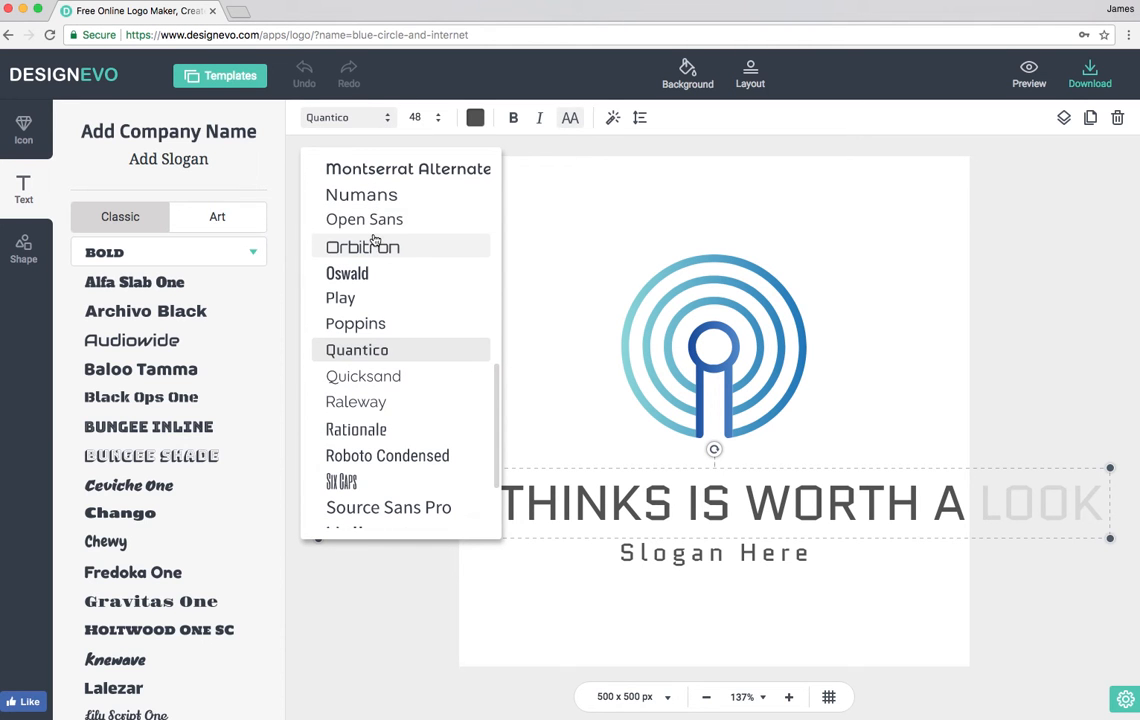
click(366, 220)
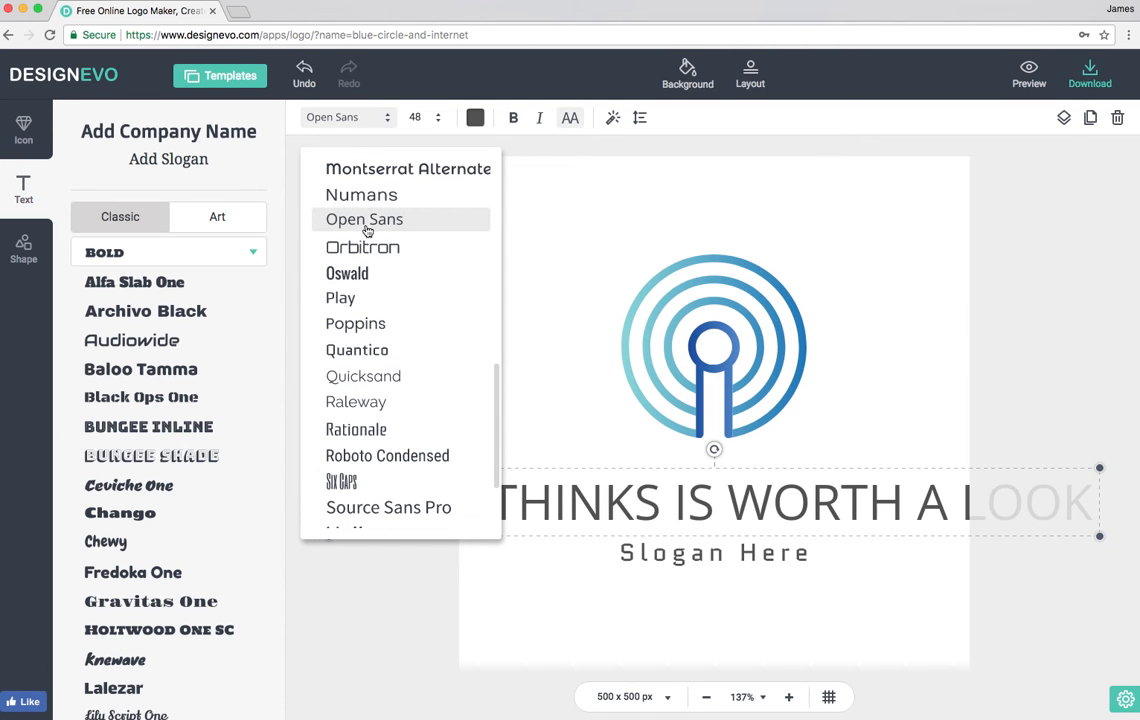
click(441, 121)
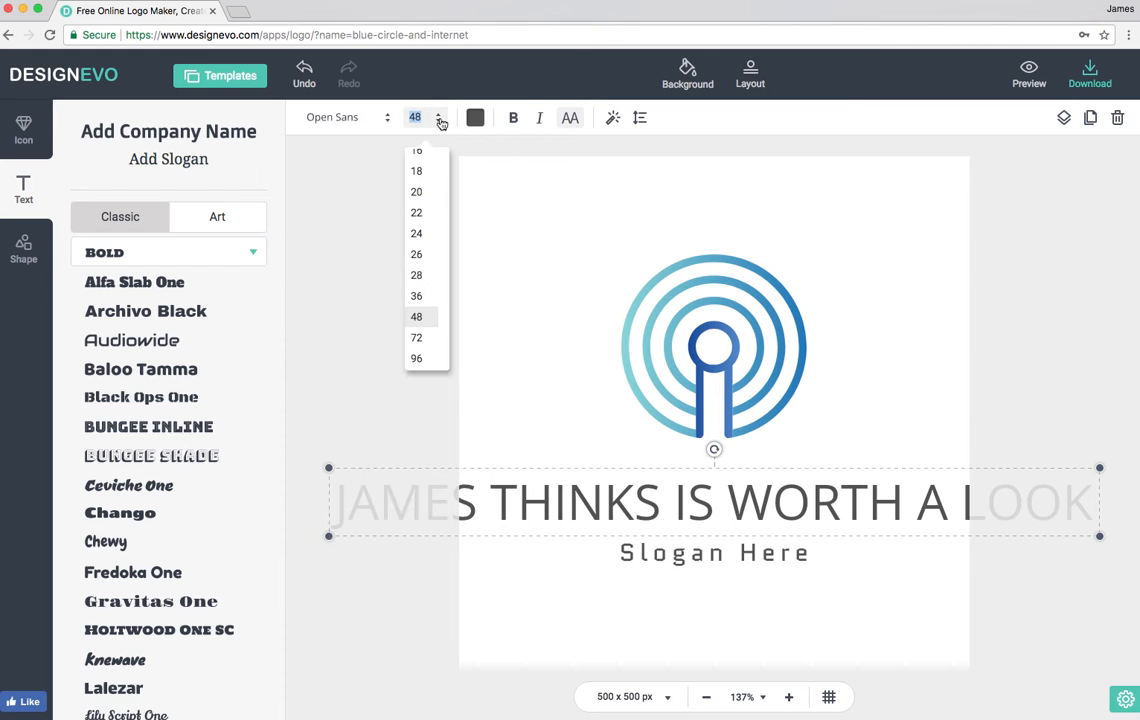
scroll(422, 260, up, 2)
click(421, 248)
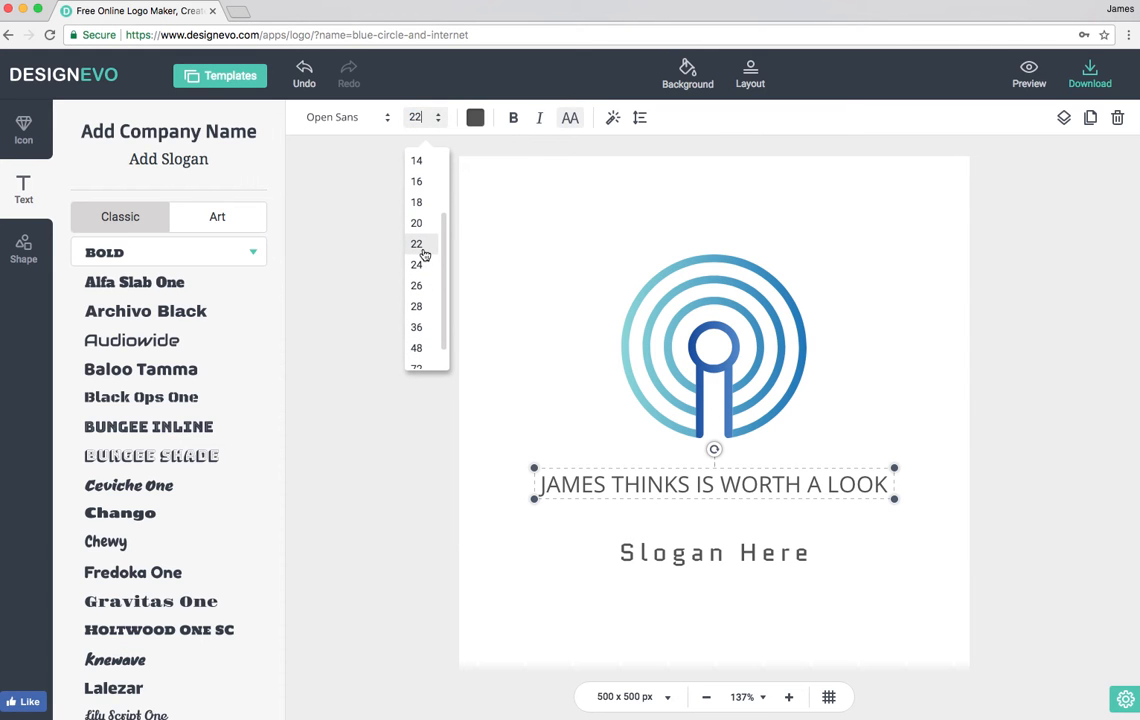
click(422, 308)
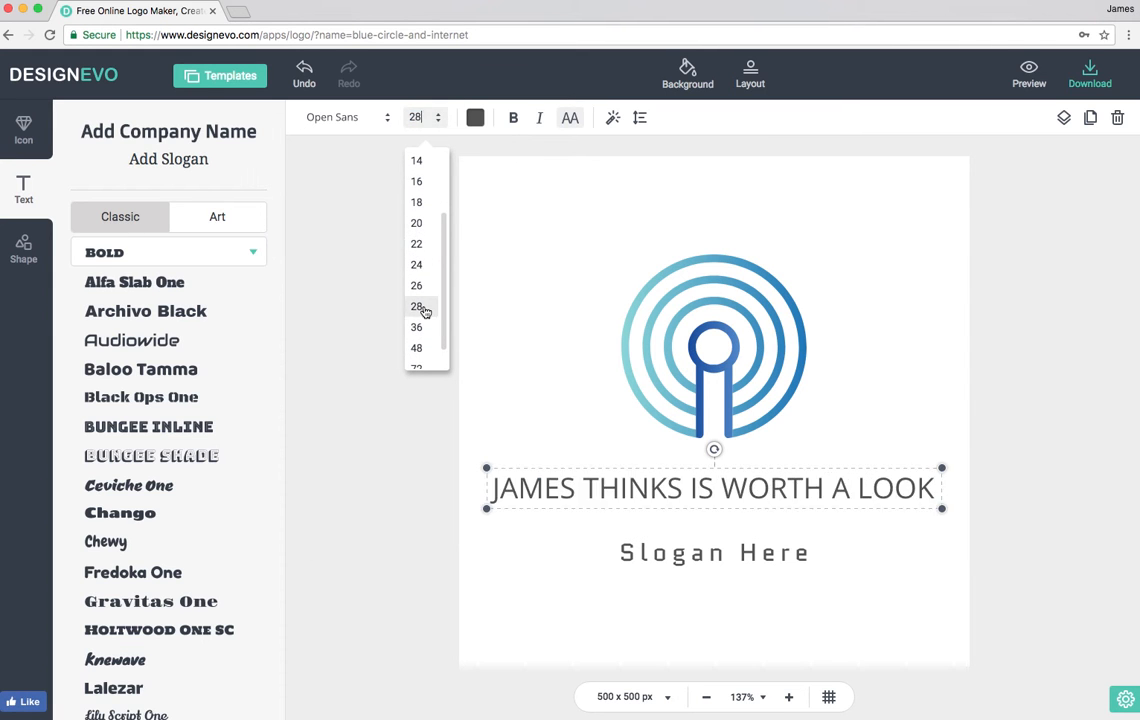
Replace the slogan text under the company name with "Etech ideas".
click(721, 563)
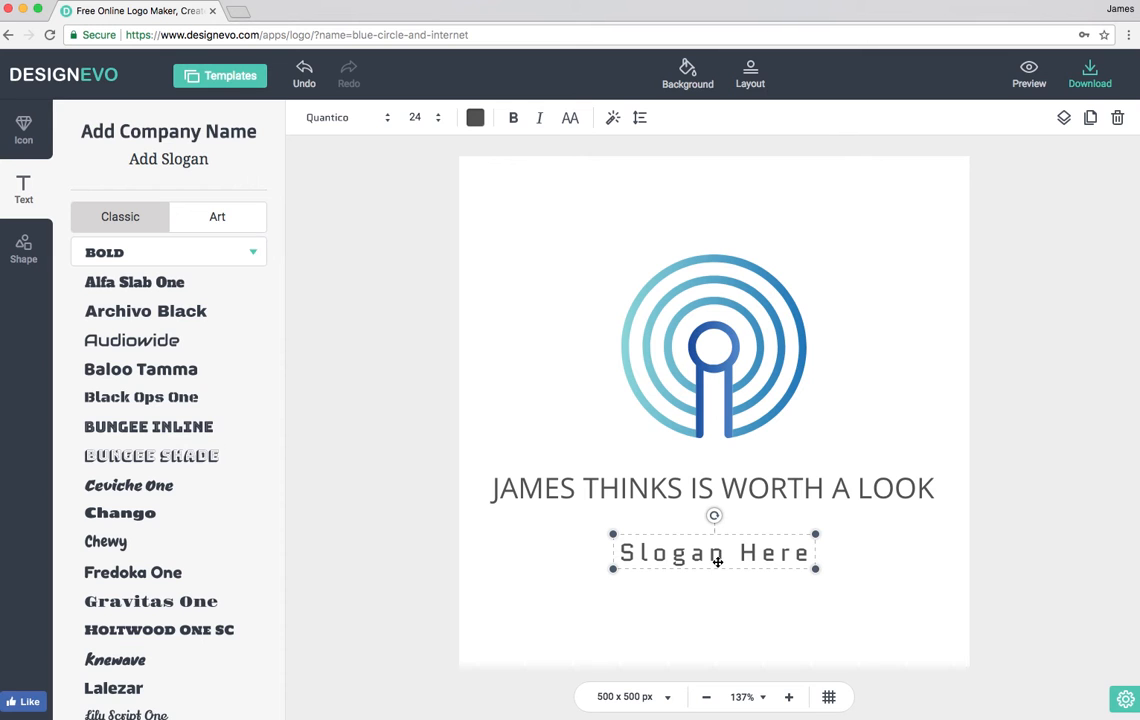
double_click(688, 556)
drag(622, 551, 813, 556)
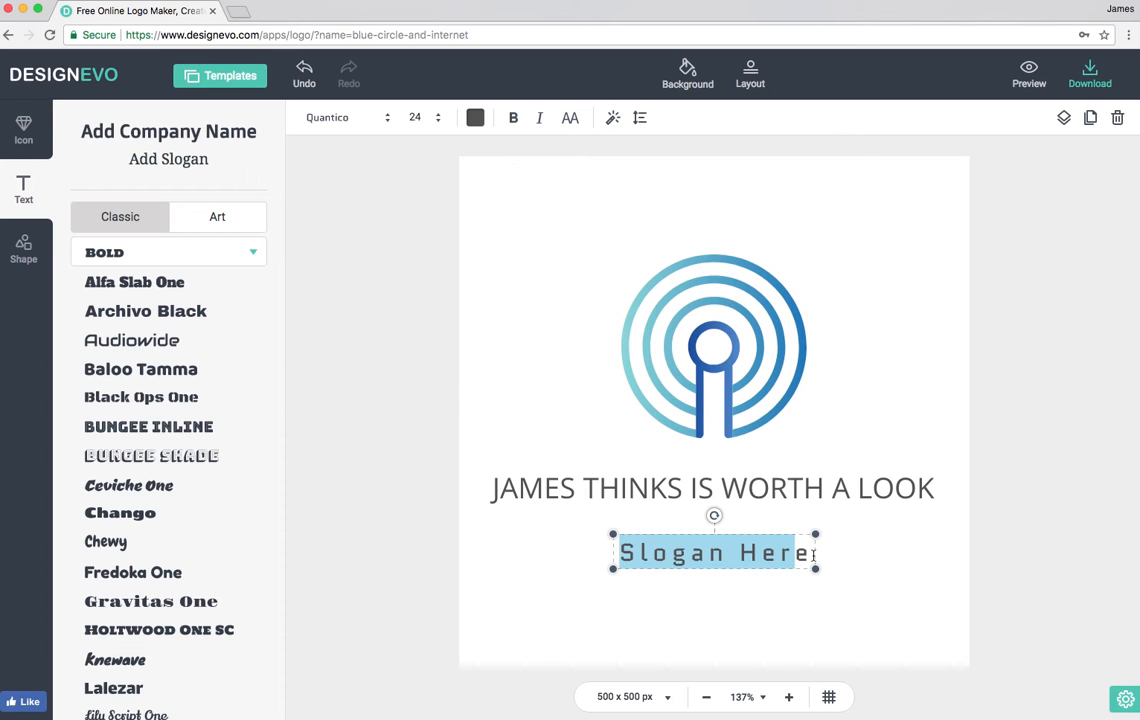
text(Ete)
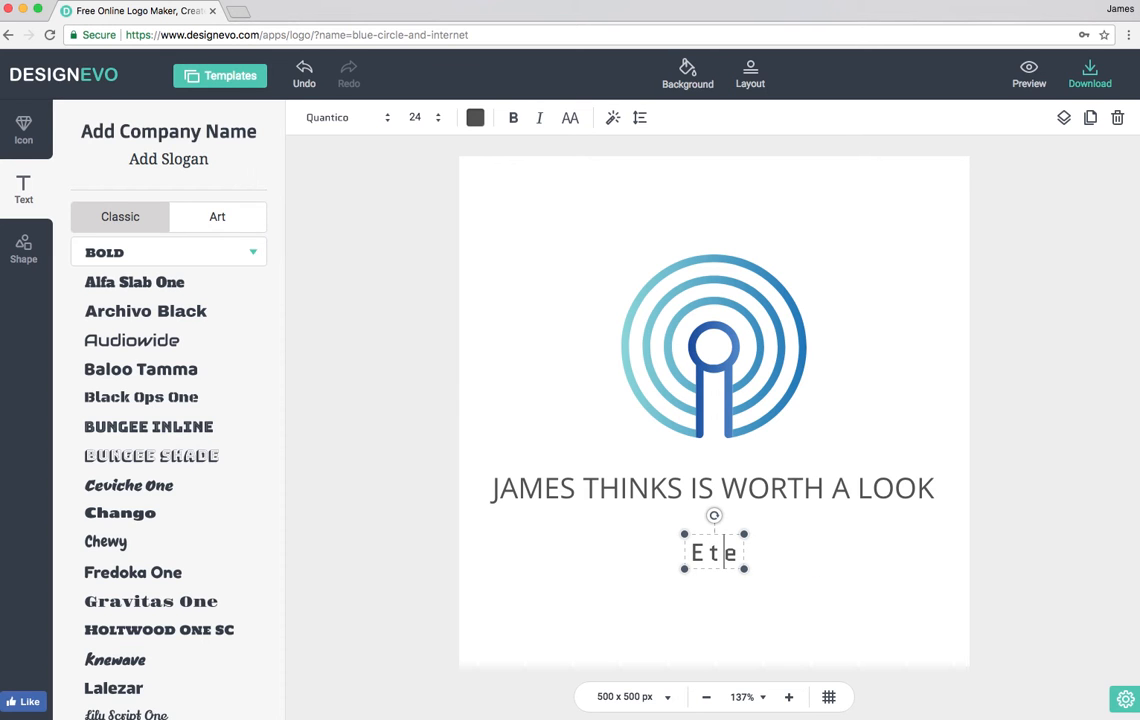
text(ch)
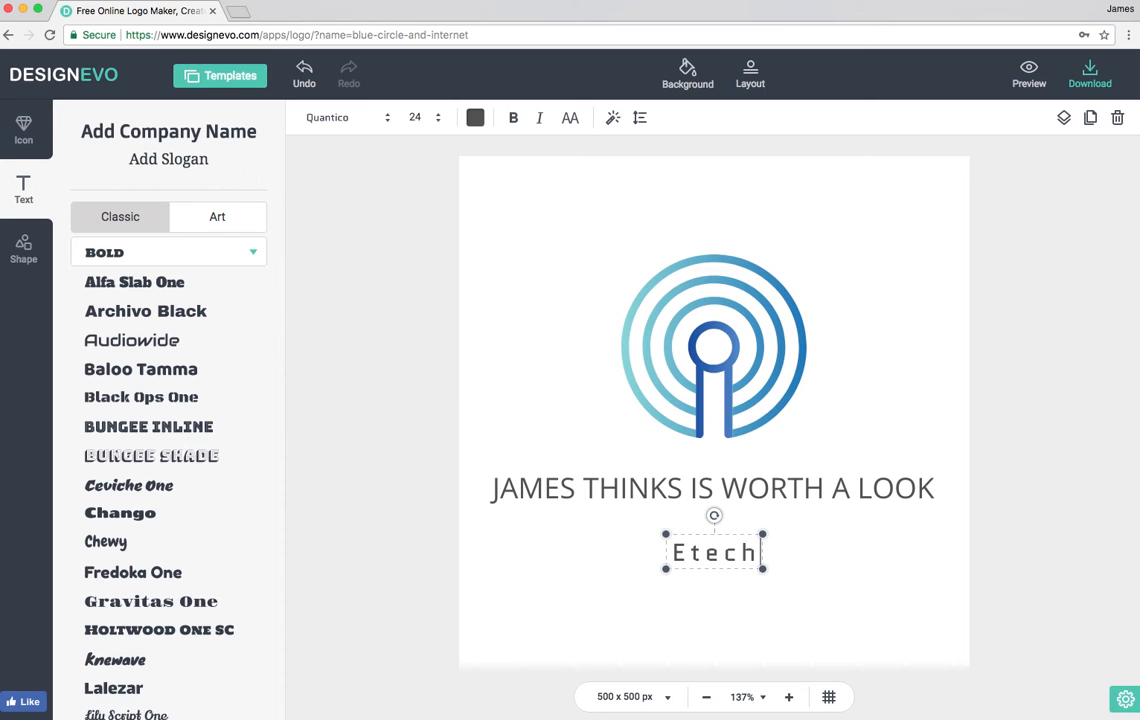
text( ideas)
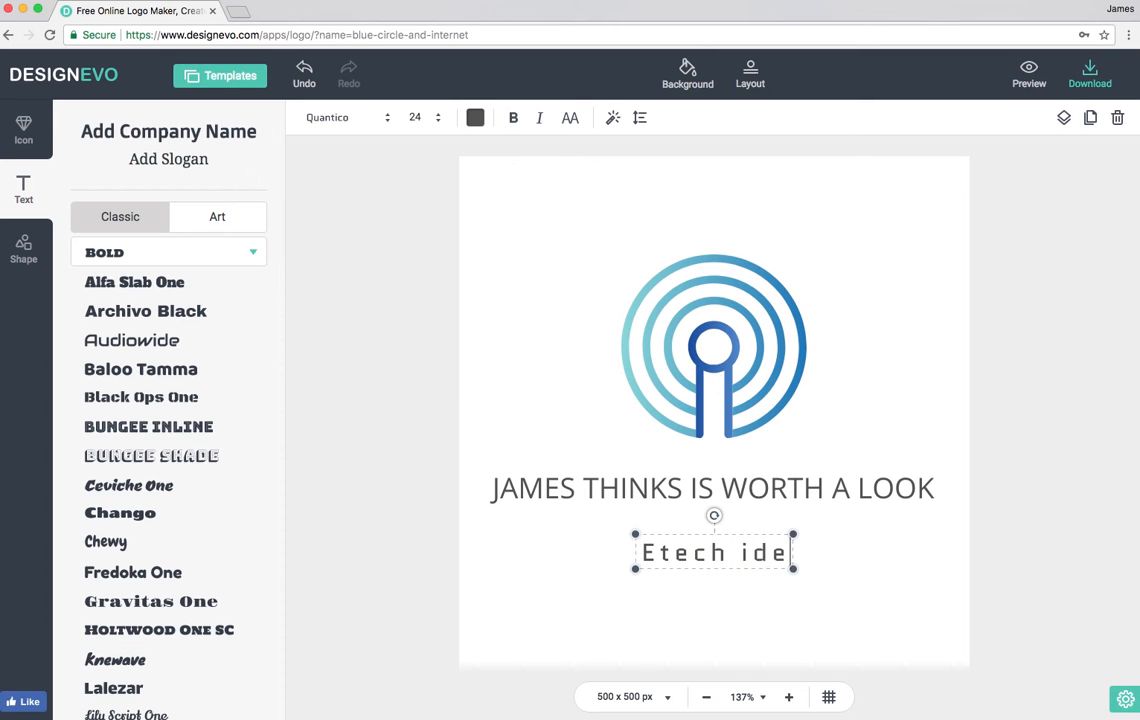
click(752, 632)
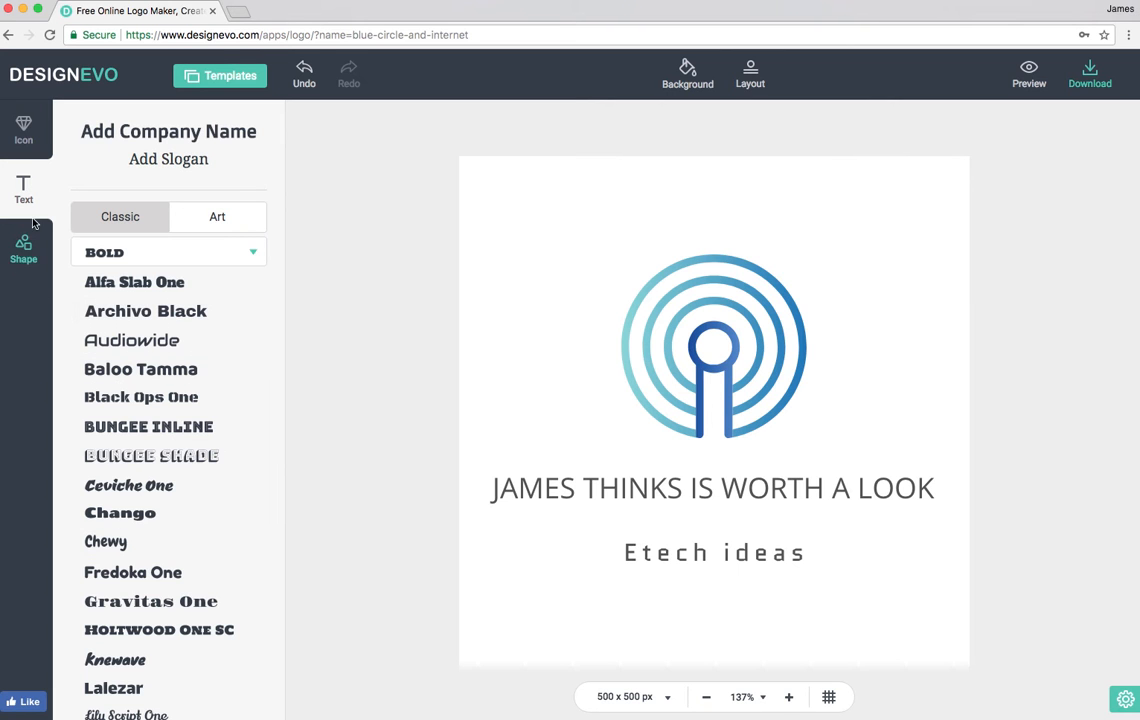
Search the icon library for "internet".
click(23, 126)
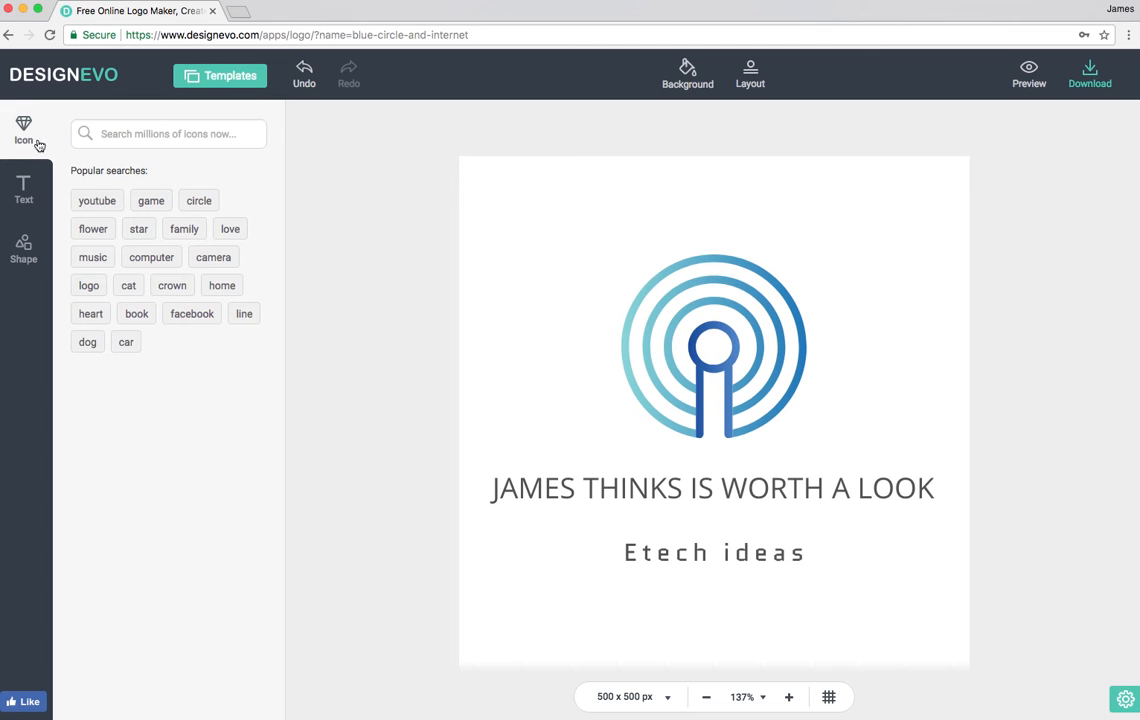
click(119, 140)
text(inter)
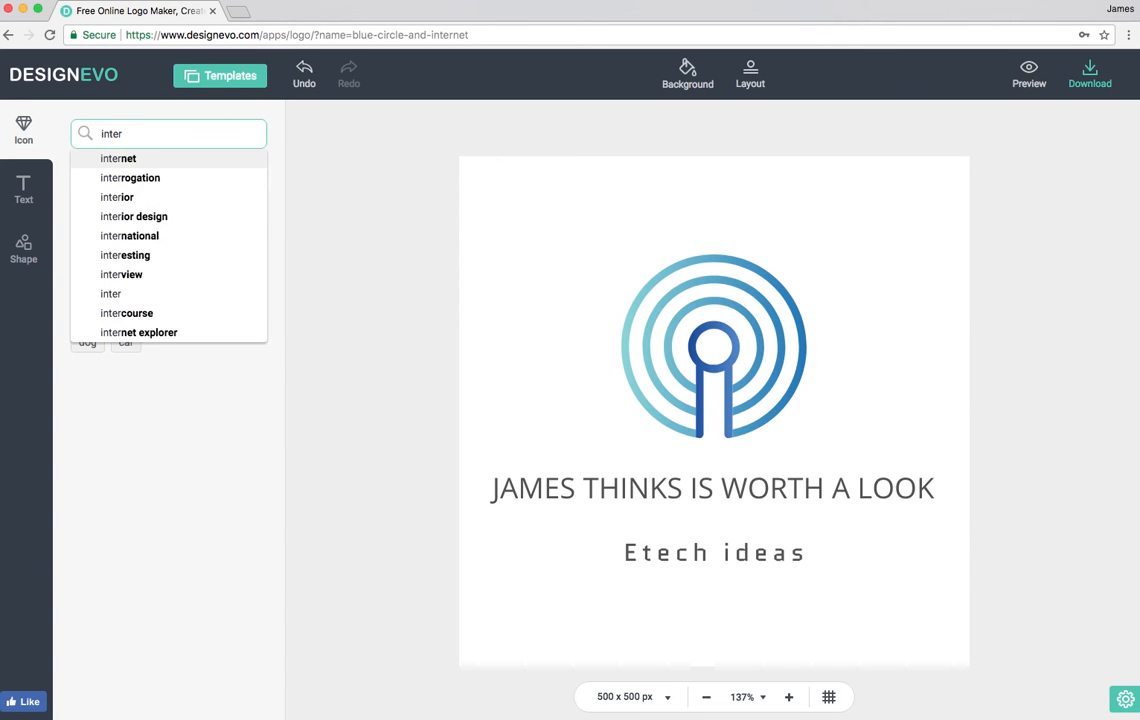
click(122, 160)
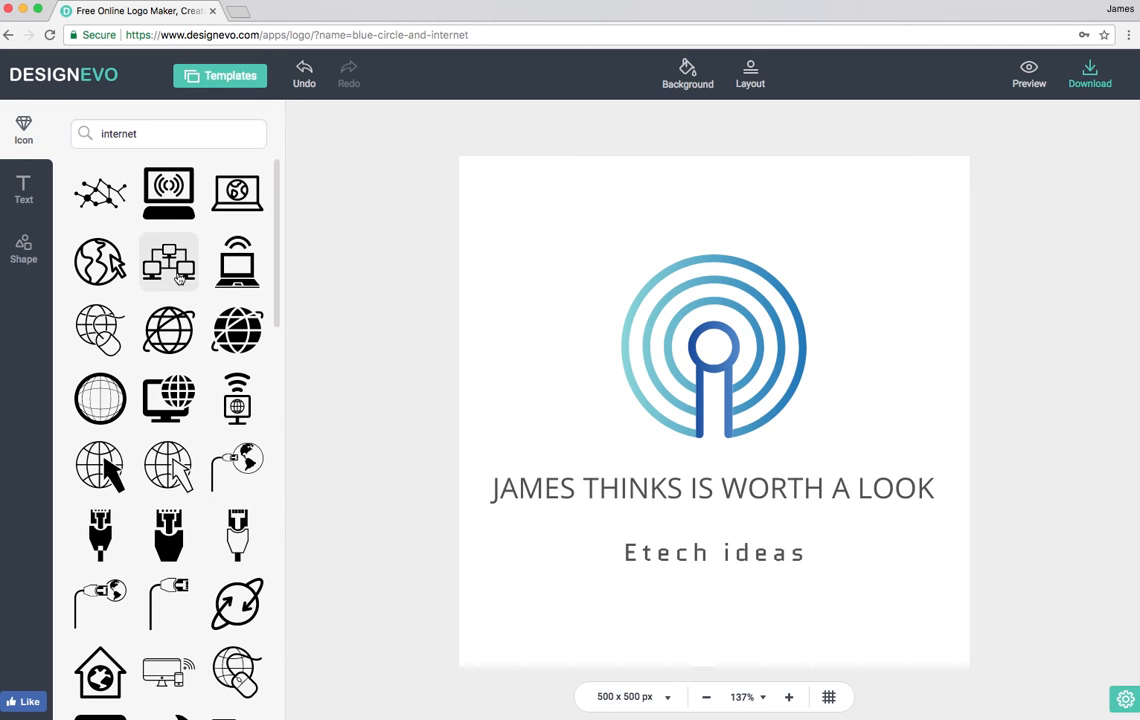
Add the outlined globe icon with an orbit ring, and delete it together with the template's blue circles icon.
click(168, 340)
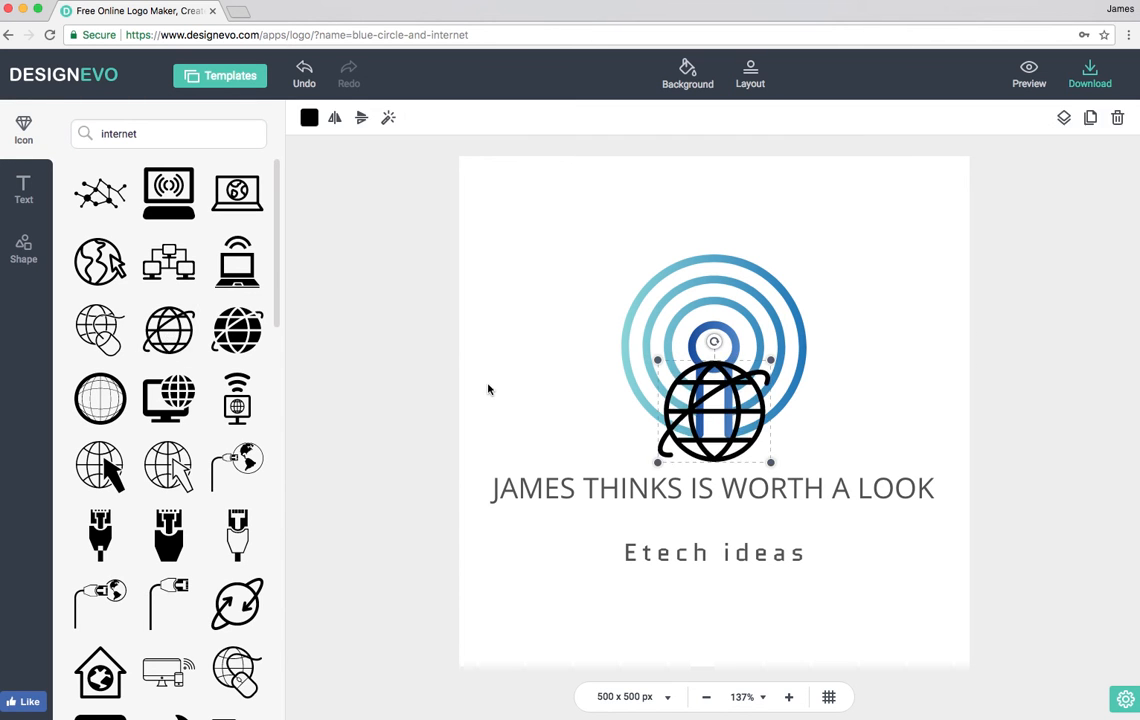
drag(708, 390, 642, 346)
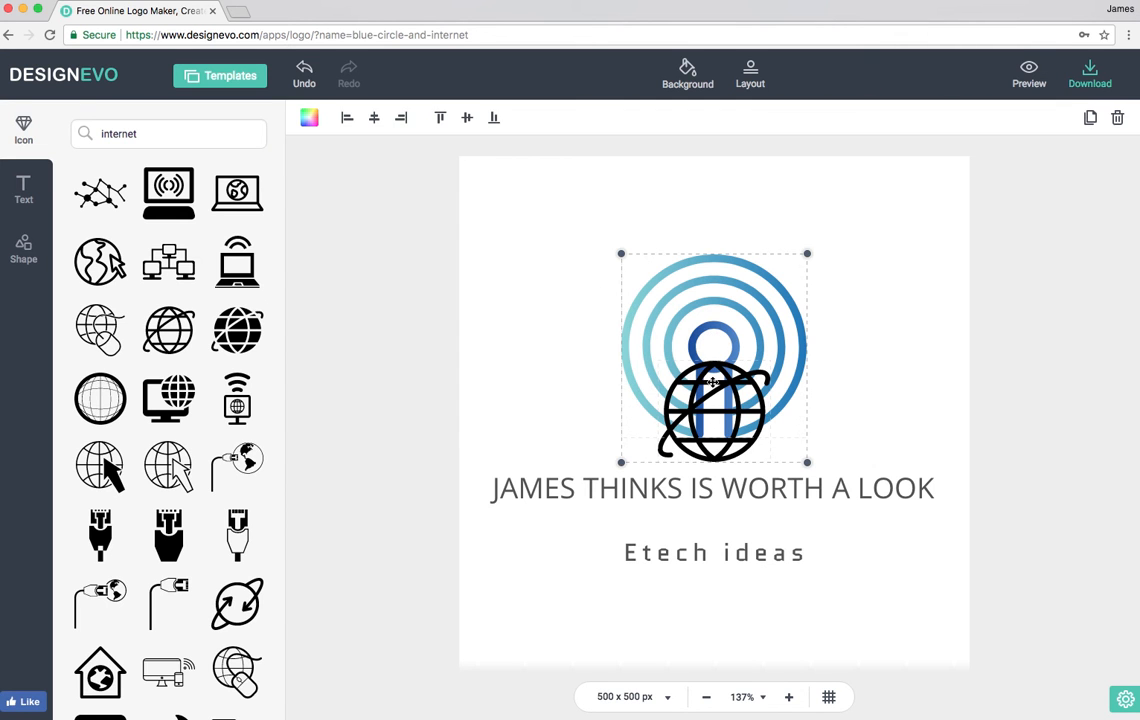
key(Delete)
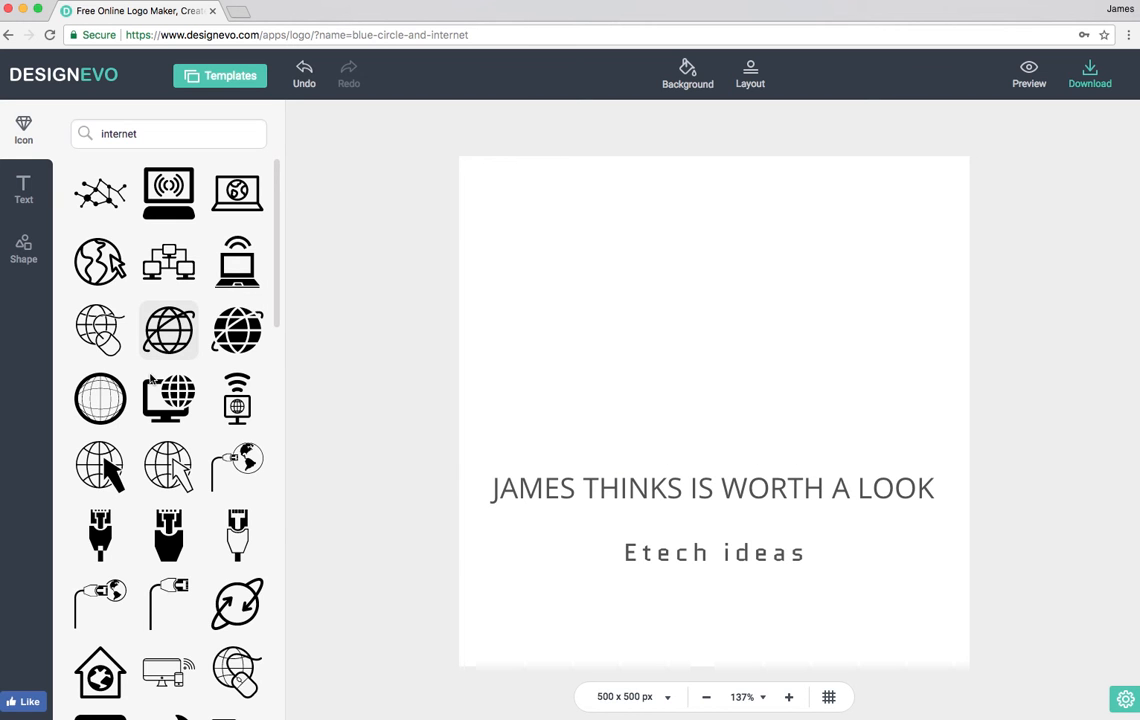
Add the globe icon whose curved swoosh ends in a dot to the logo.
scroll(176, 490, down, 2)
scroll(176, 490, down, 5)
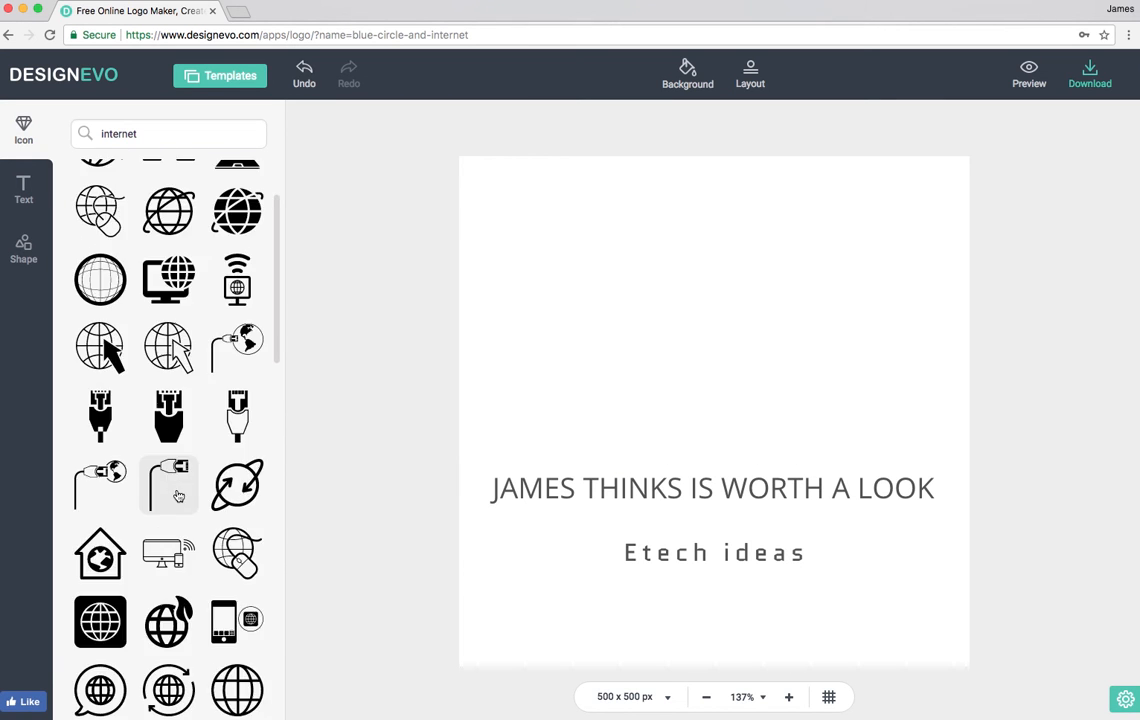
scroll(178, 490, down, 3)
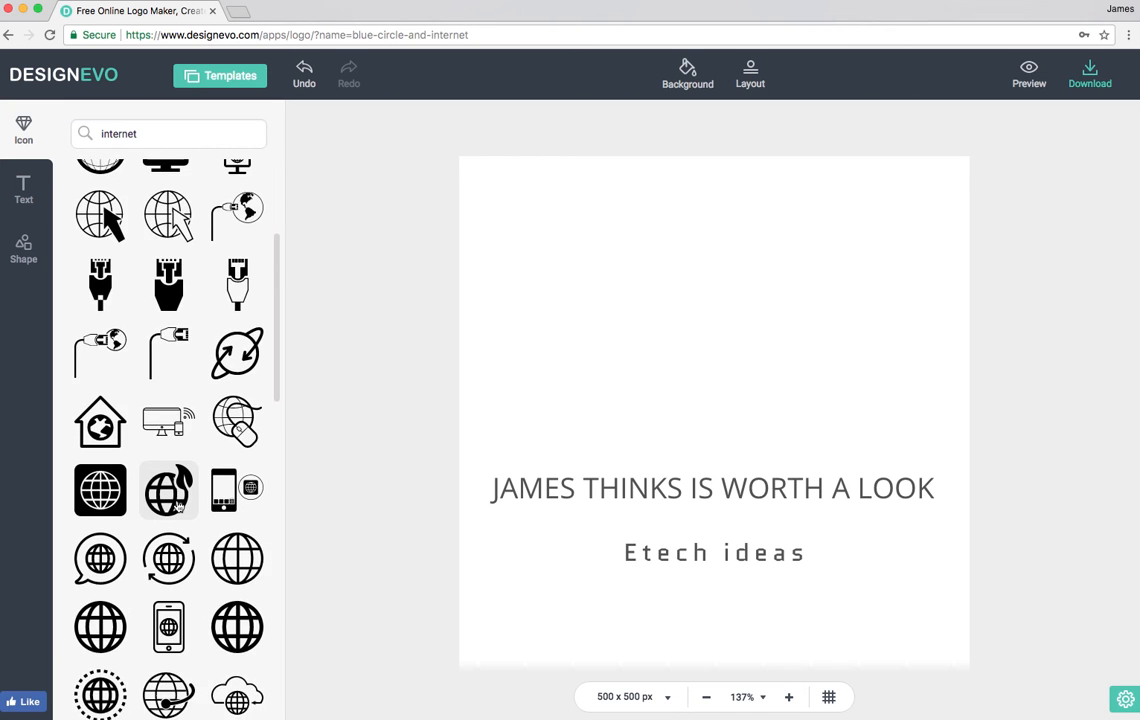
scroll(178, 505, down, 1)
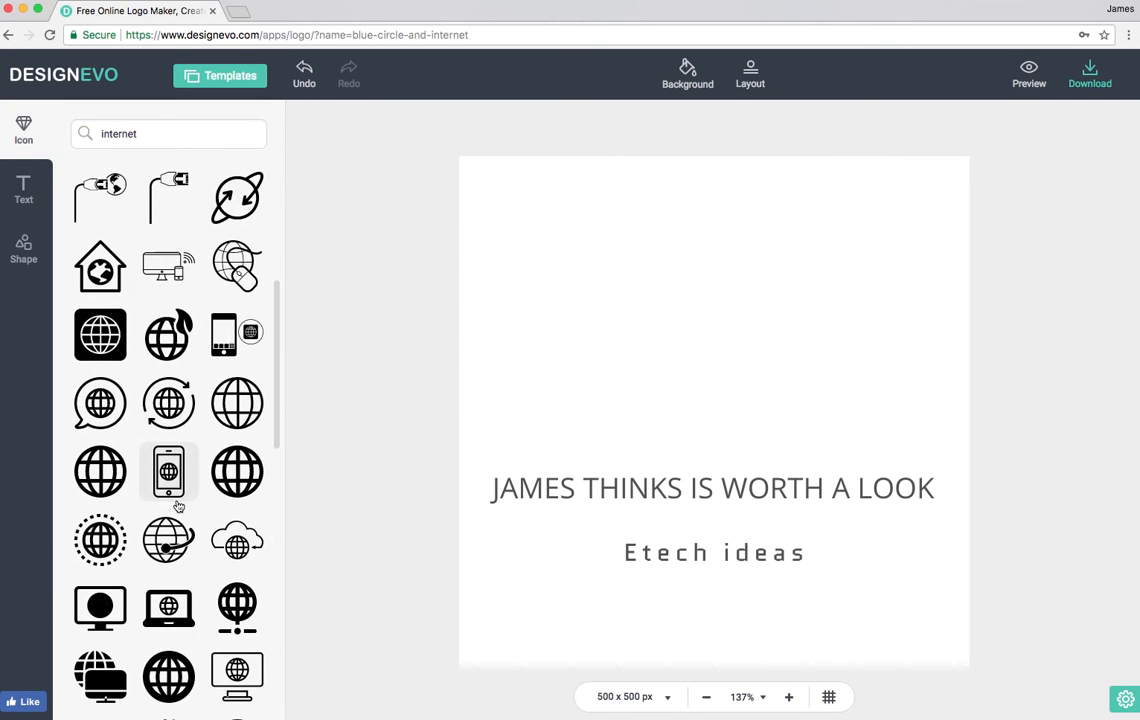
click(160, 538)
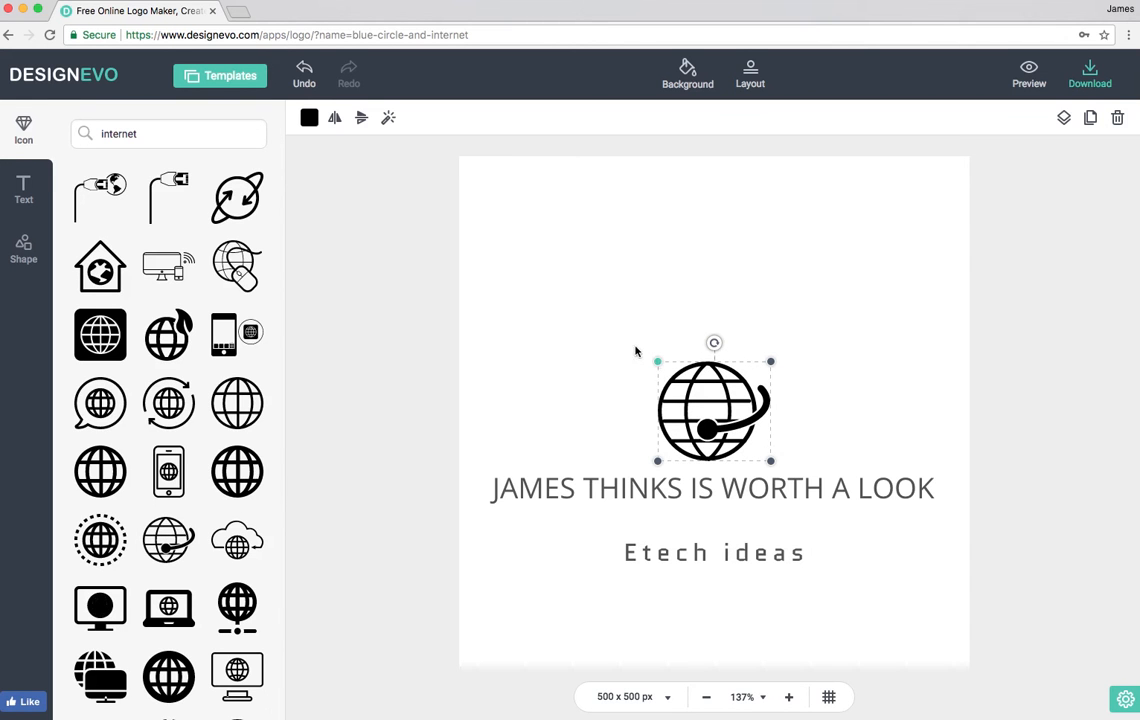
Colour the globe icon with a gradient from blue 5972D5 to pale blue B7CEDD.
click(310, 118)
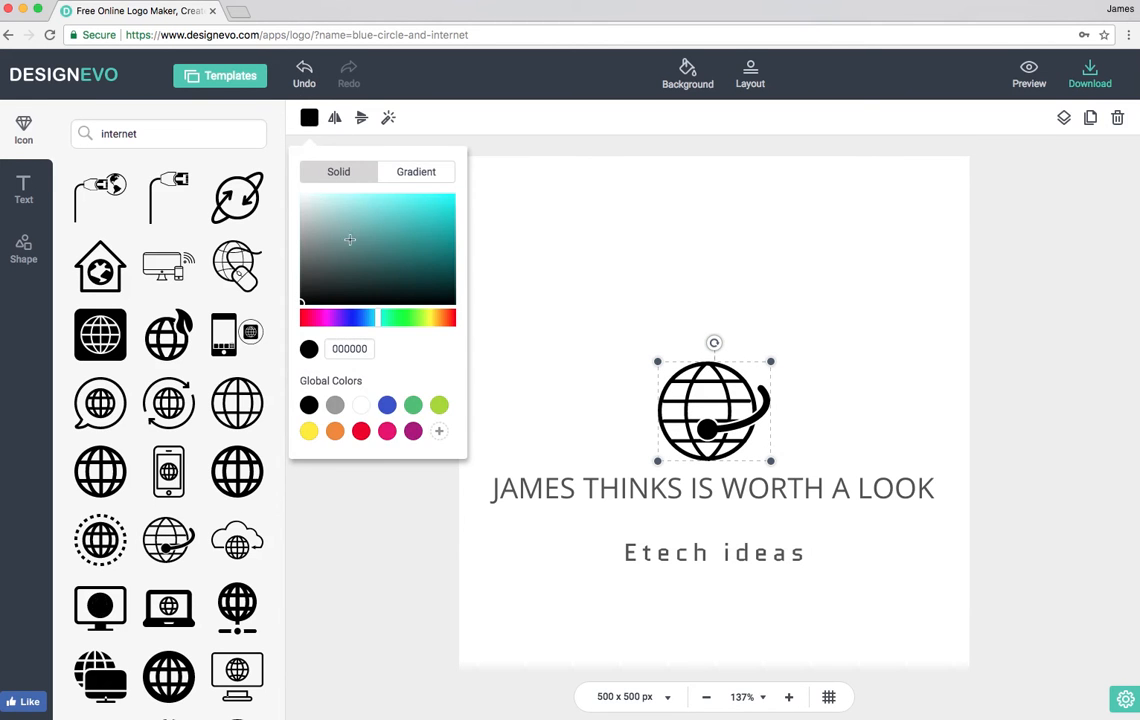
click(410, 172)
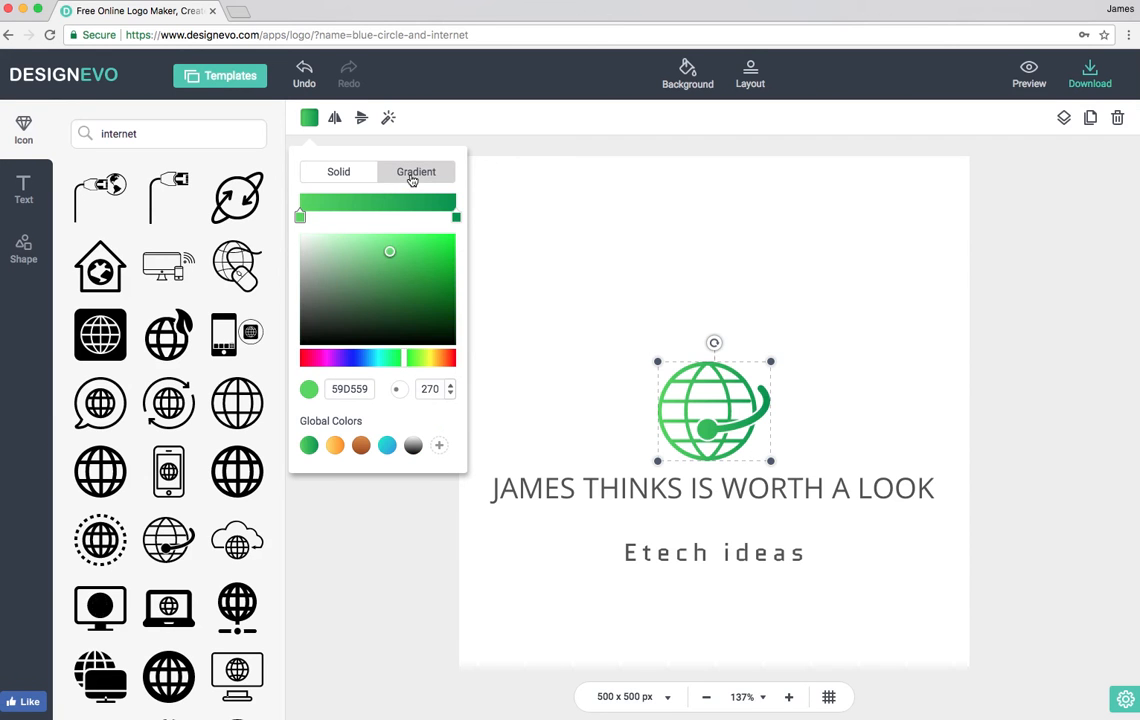
click(357, 358)
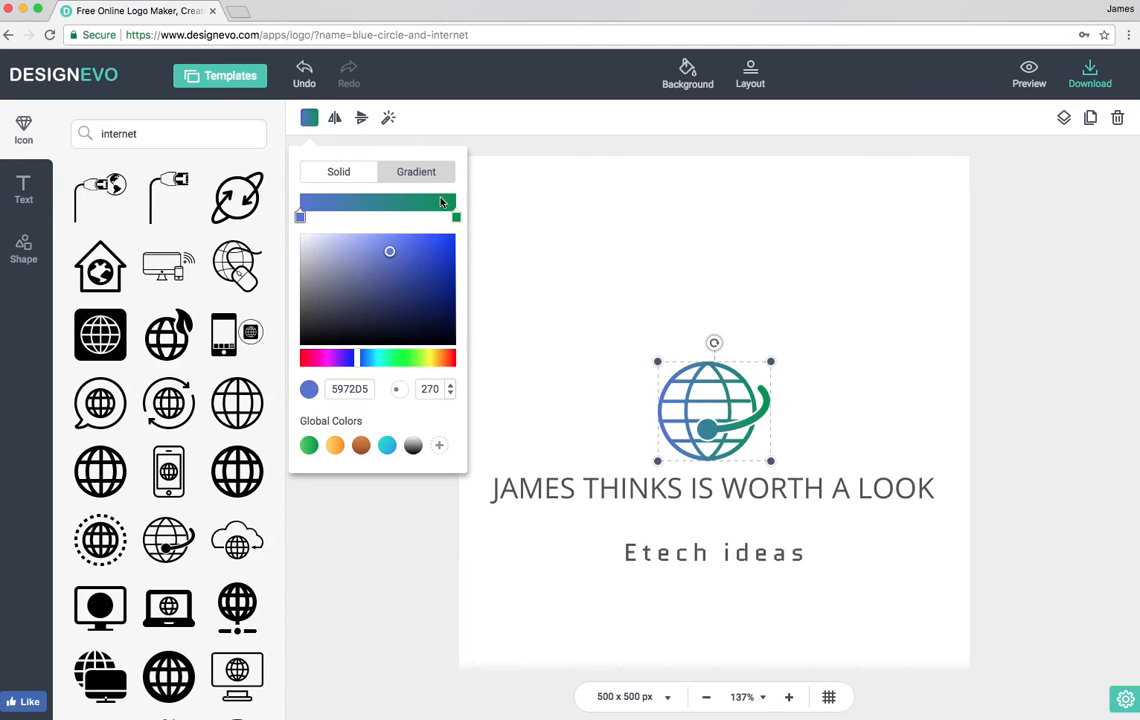
click(456, 217)
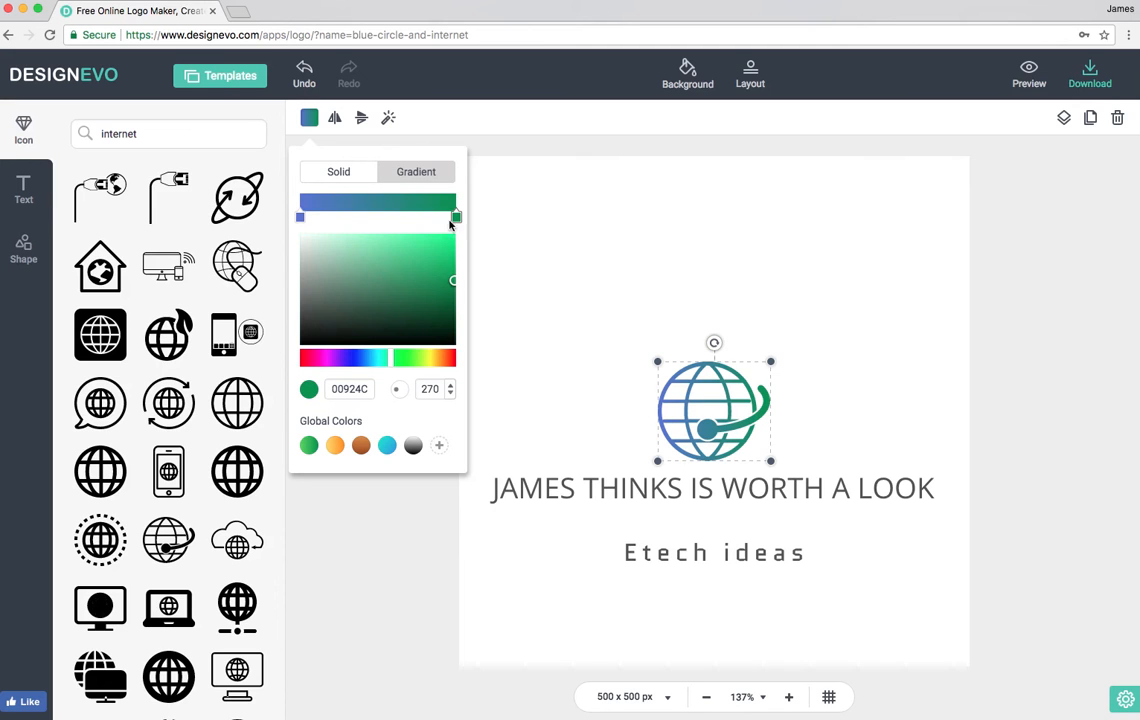
click(368, 359)
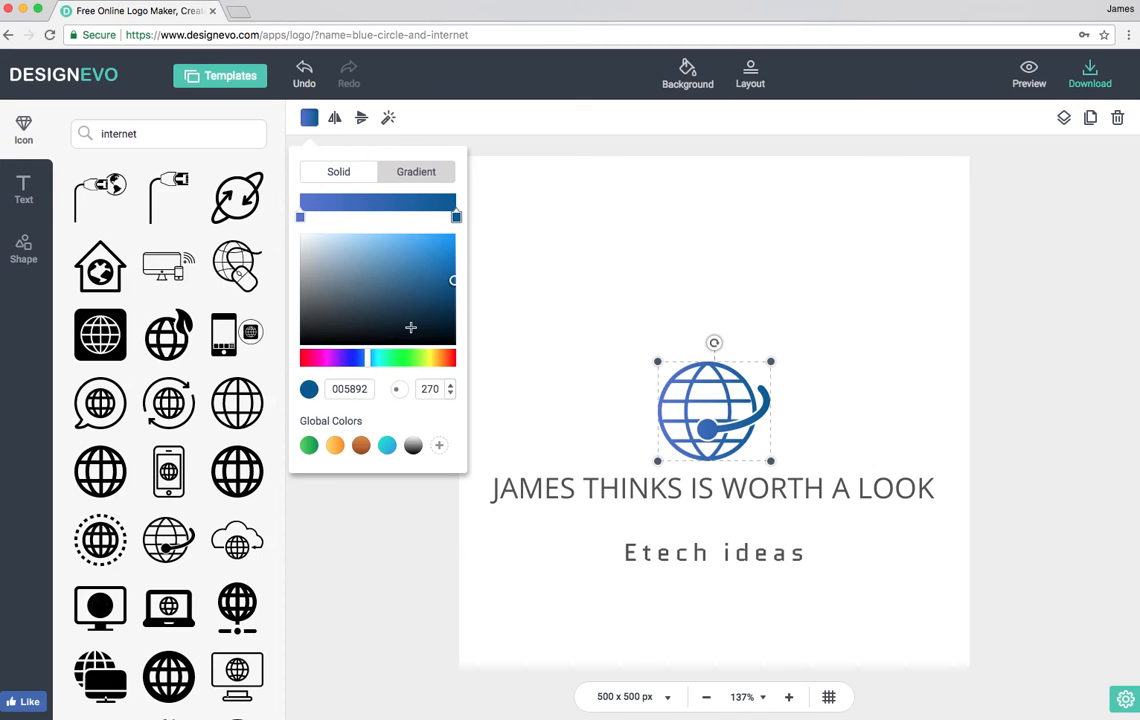
mouse_move(450, 277)
mouse_down()
mouse_move(347, 261)
mouse_move(279, 218)
mouse_move(326, 249)
mouse_up()
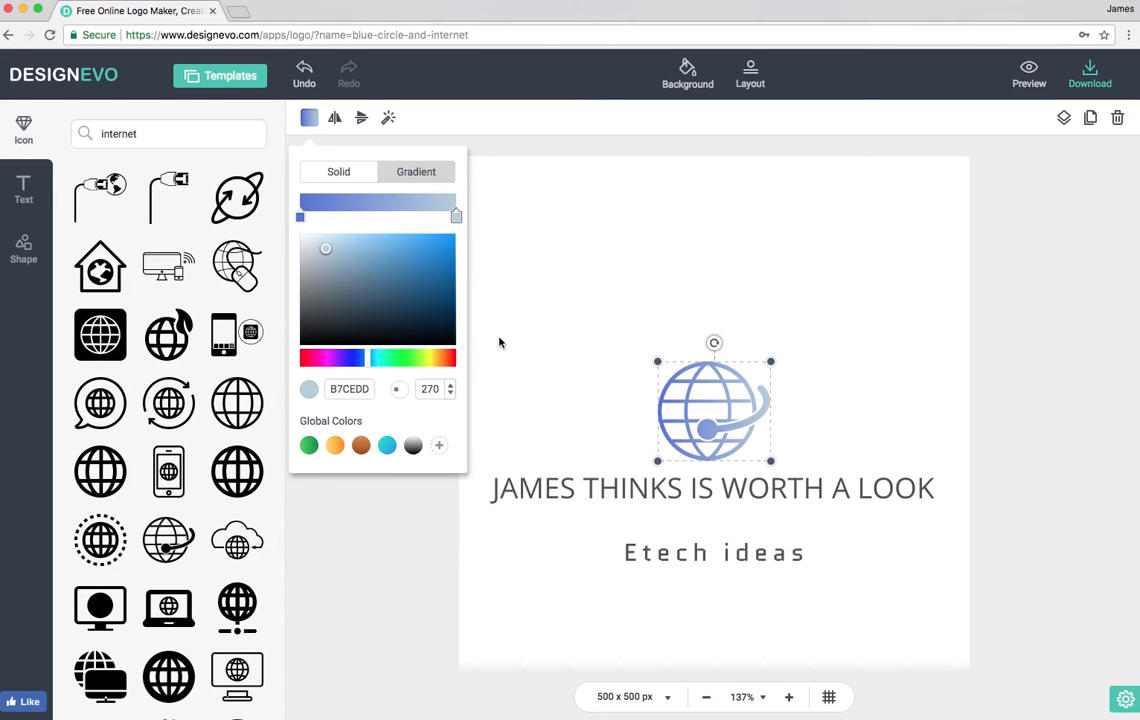
click(551, 325)
Enlarge the globe icon and move it up so it sits roughly centred above the company name.
drag(657, 361, 578, 291)
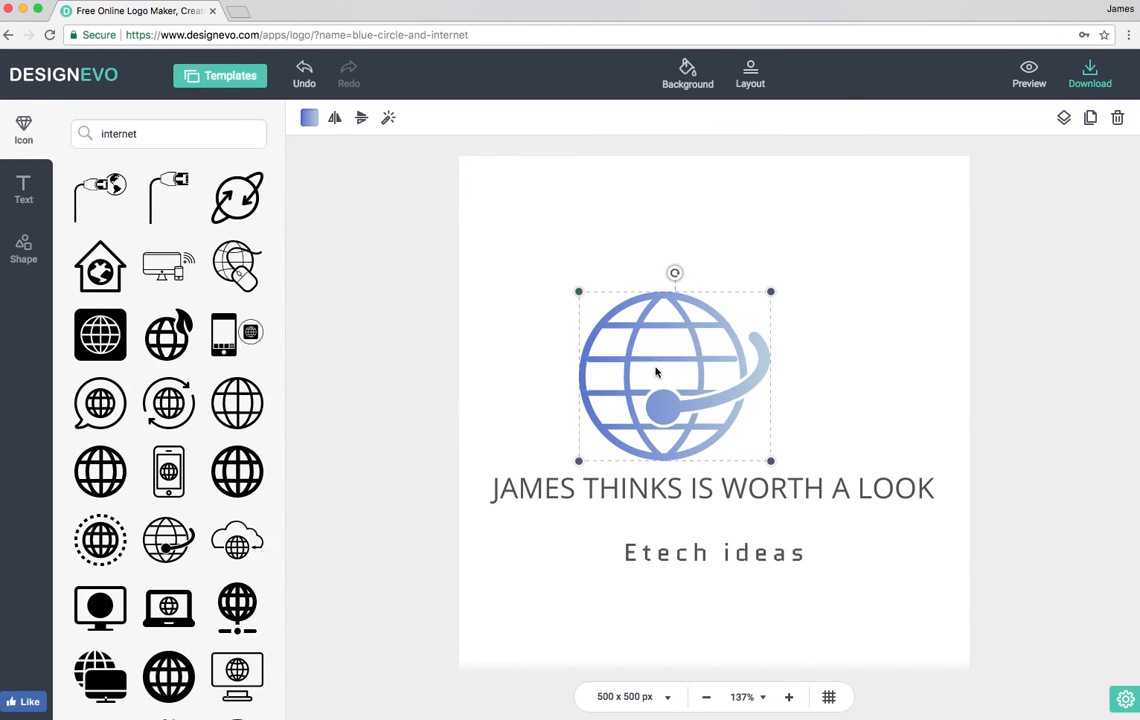
drag(677, 287, 724, 216)
drag(624, 222, 609, 218)
click(562, 296)
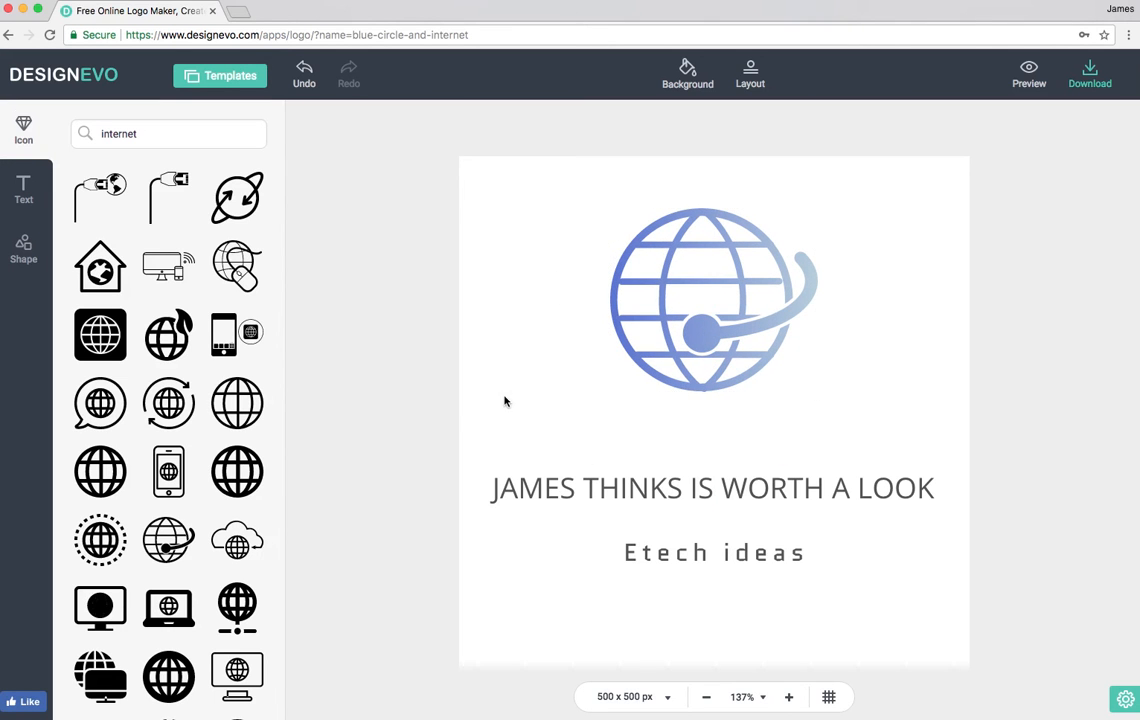
Look over the canvas size choices, the grid option and the available logo layout arrangements.
click(667, 695)
click(667, 645)
click(828, 699)
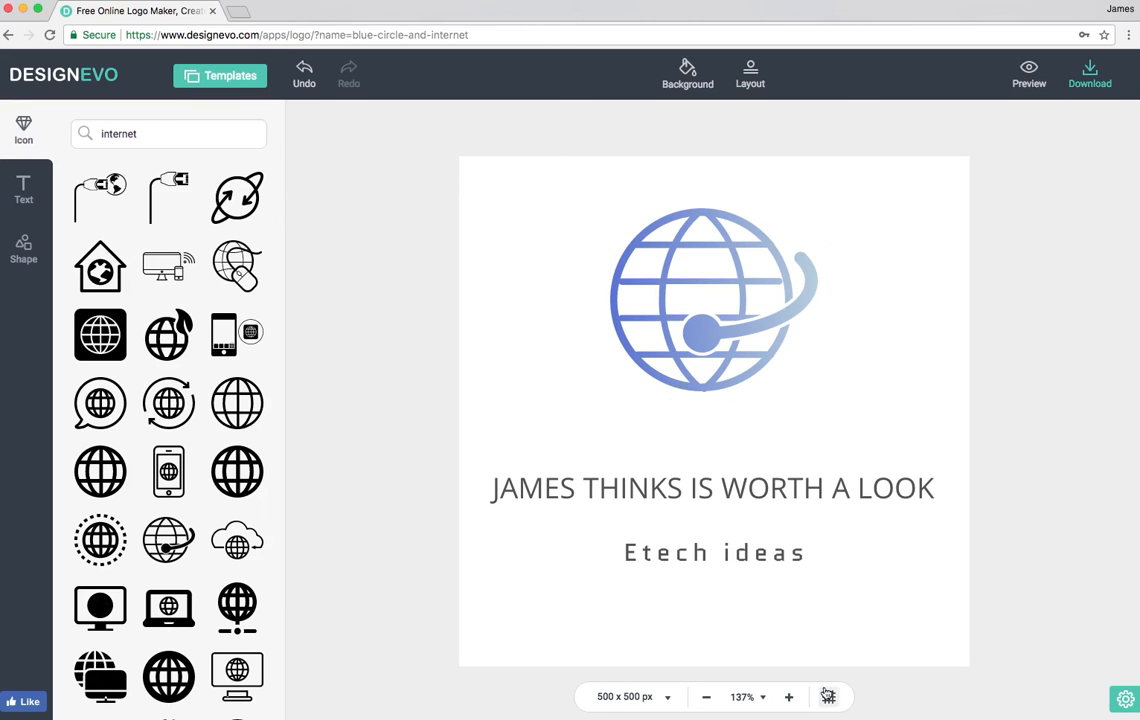
click(750, 76)
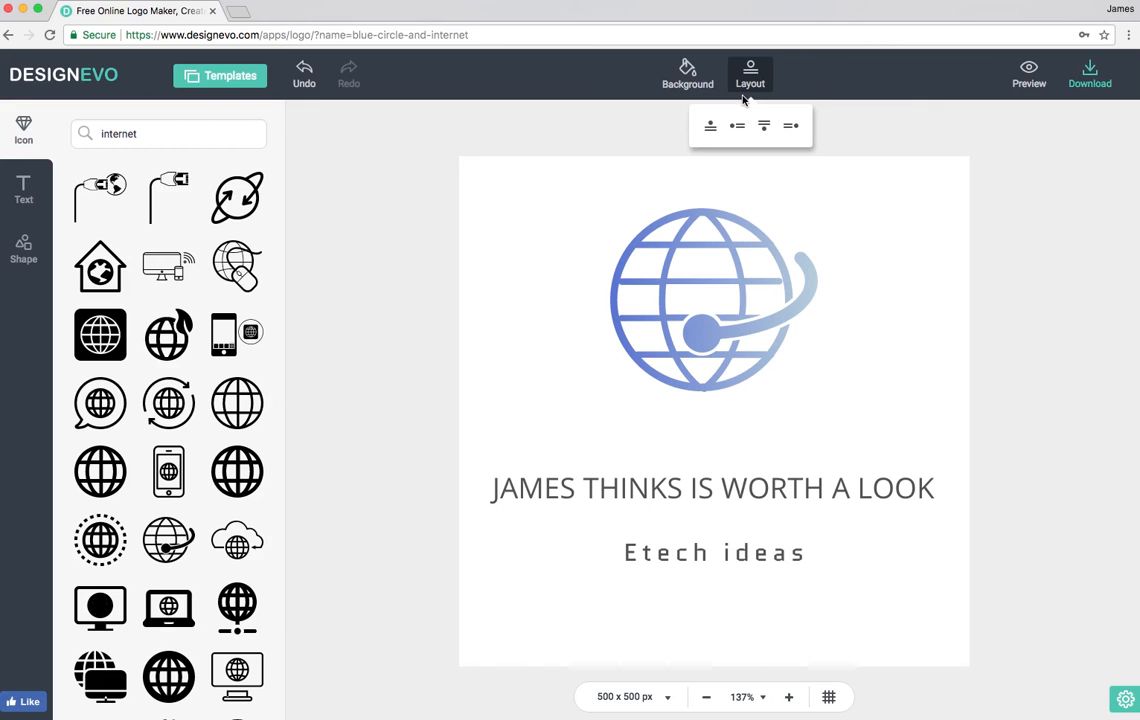
Change the logo background from transparent to a solid white FFFFFF colour fill.
click(684, 72)
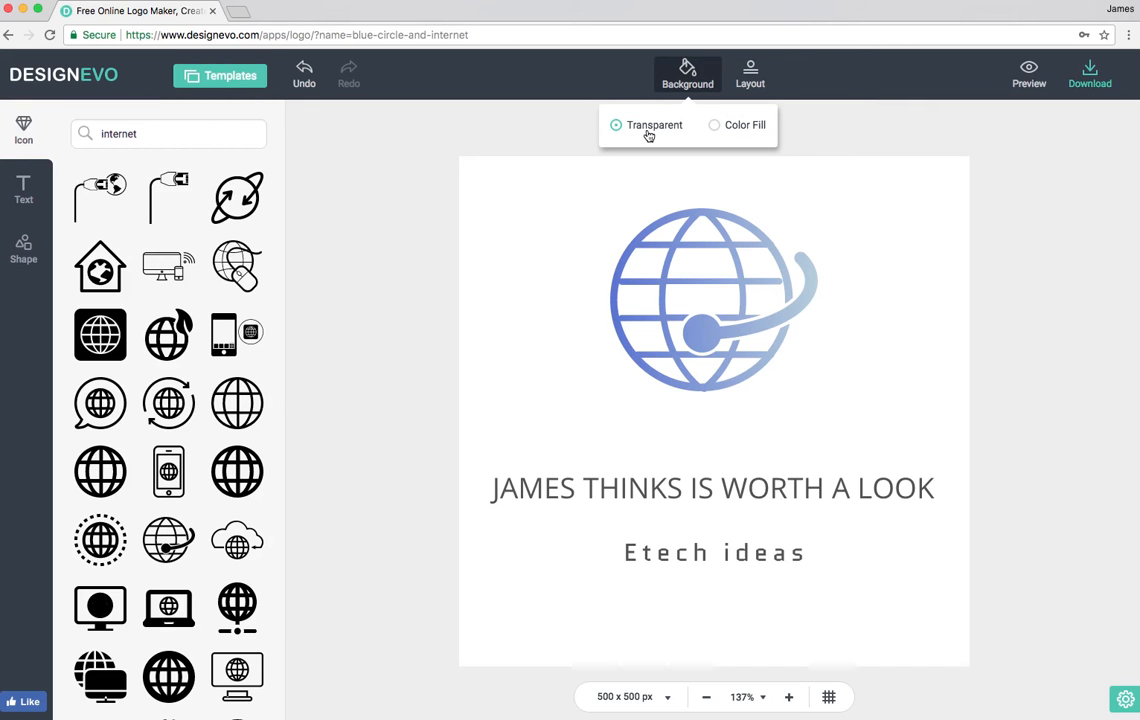
click(718, 133)
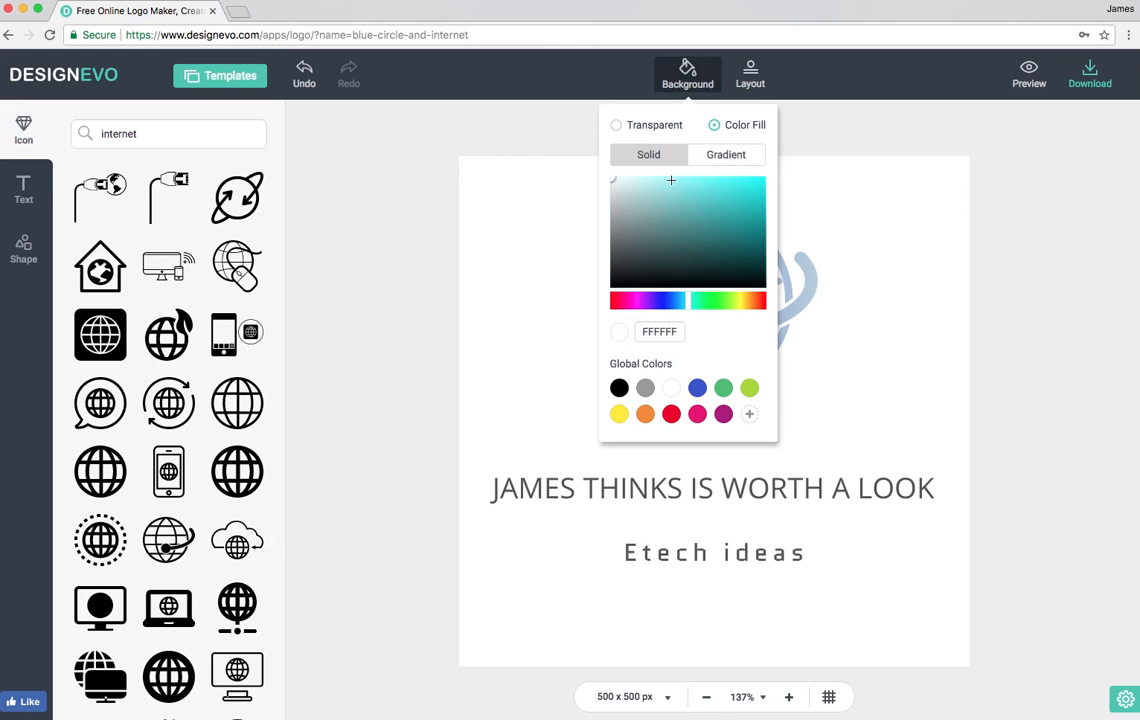
click(855, 235)
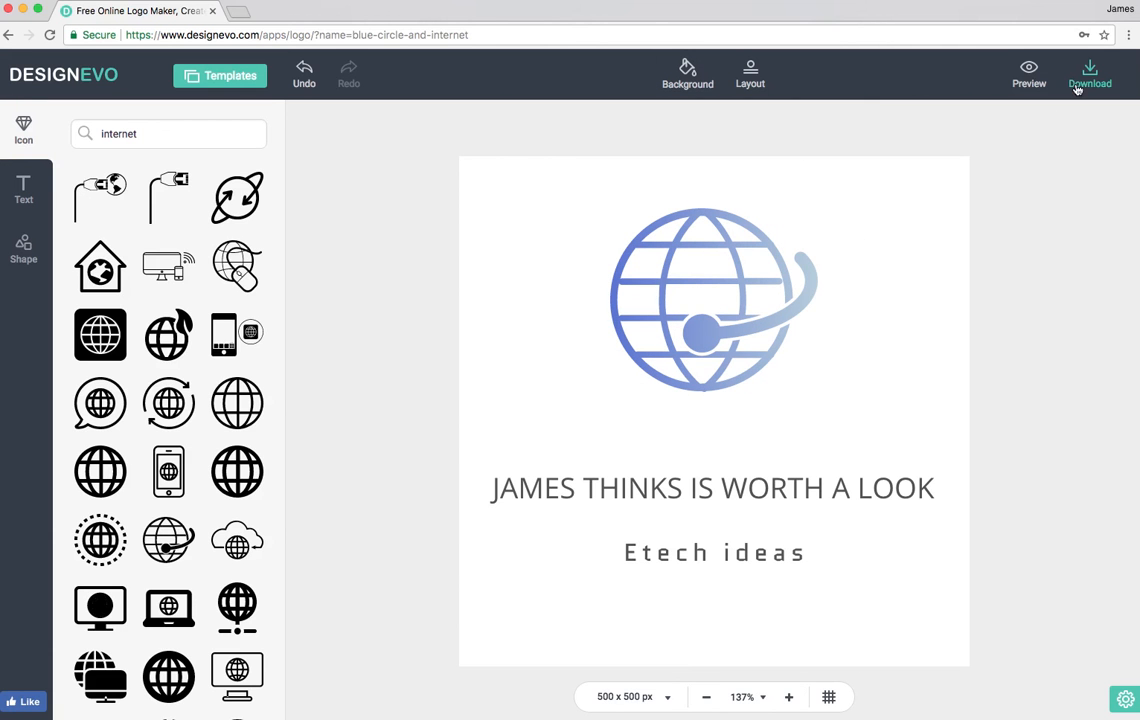
View the credit conditions for downloading the logo for free, and close them without downloading.
click(1090, 75)
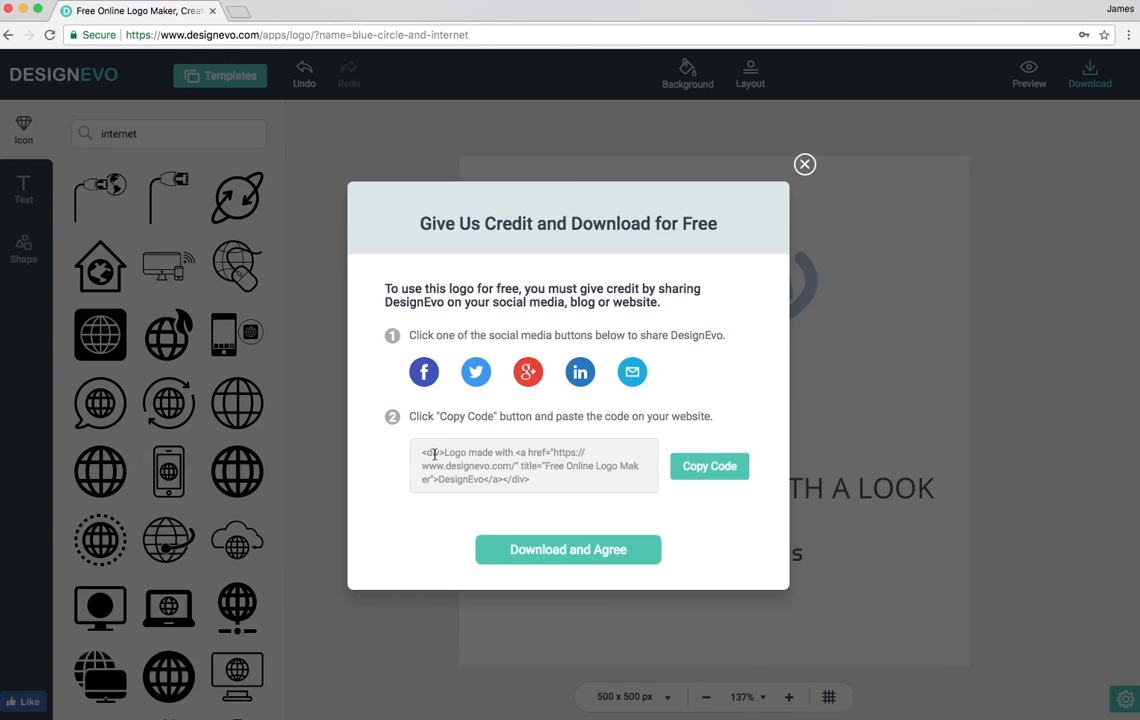
click(805, 165)
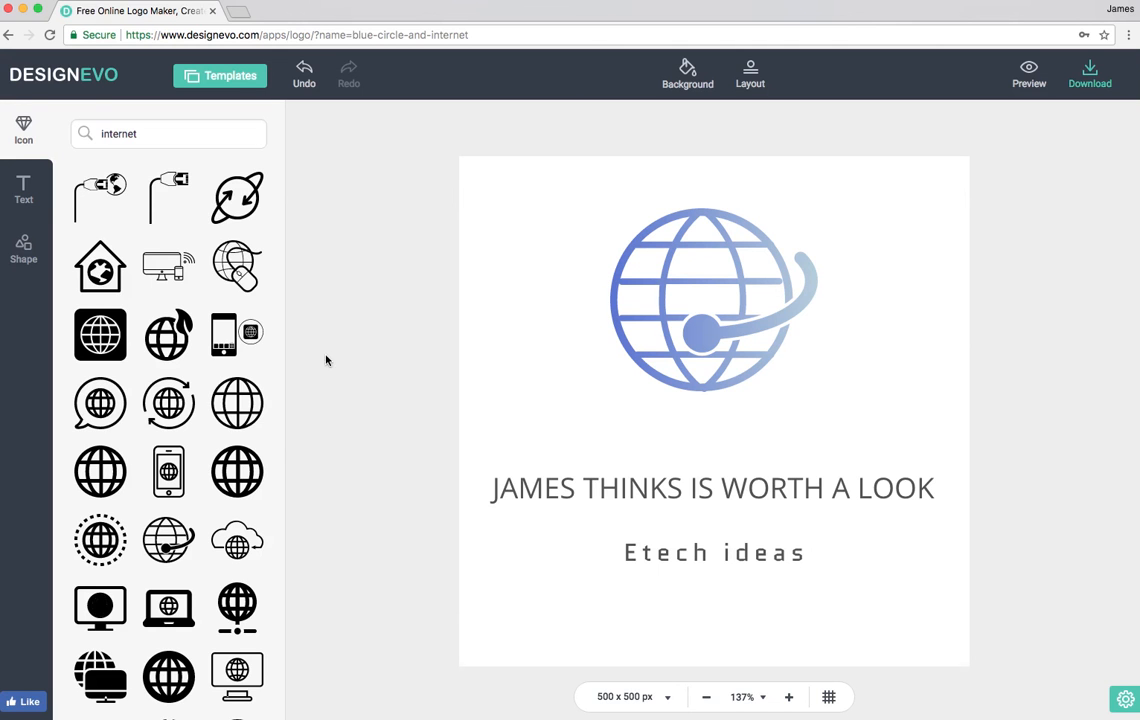
View the account's personal information page from the DesignEvo home page, and return to the logo editor.
click(68, 84)
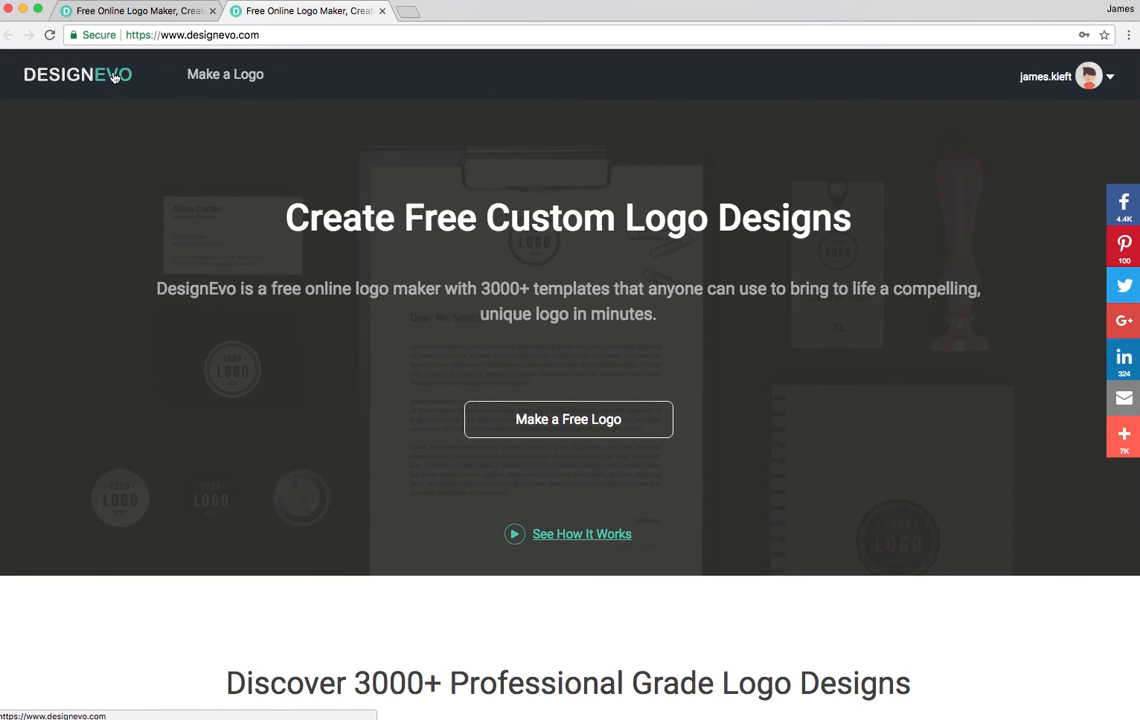
click(1088, 76)
click(1059, 116)
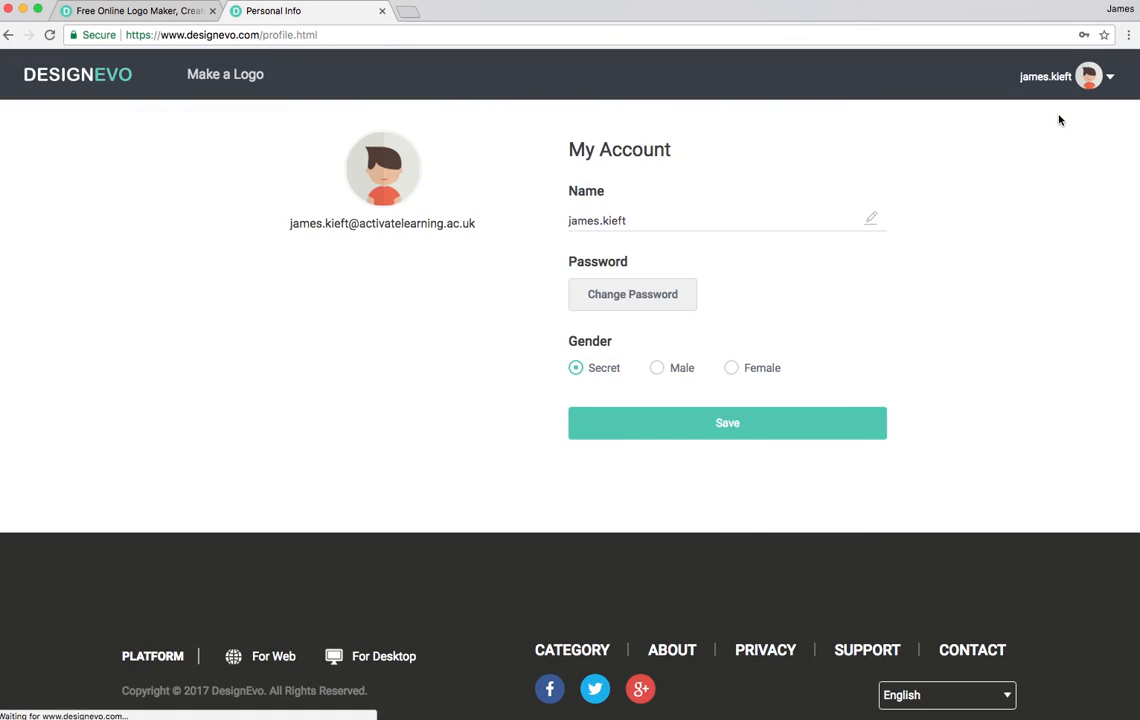
scroll(572, 431, down, 1)
scroll(572, 431, up, 1)
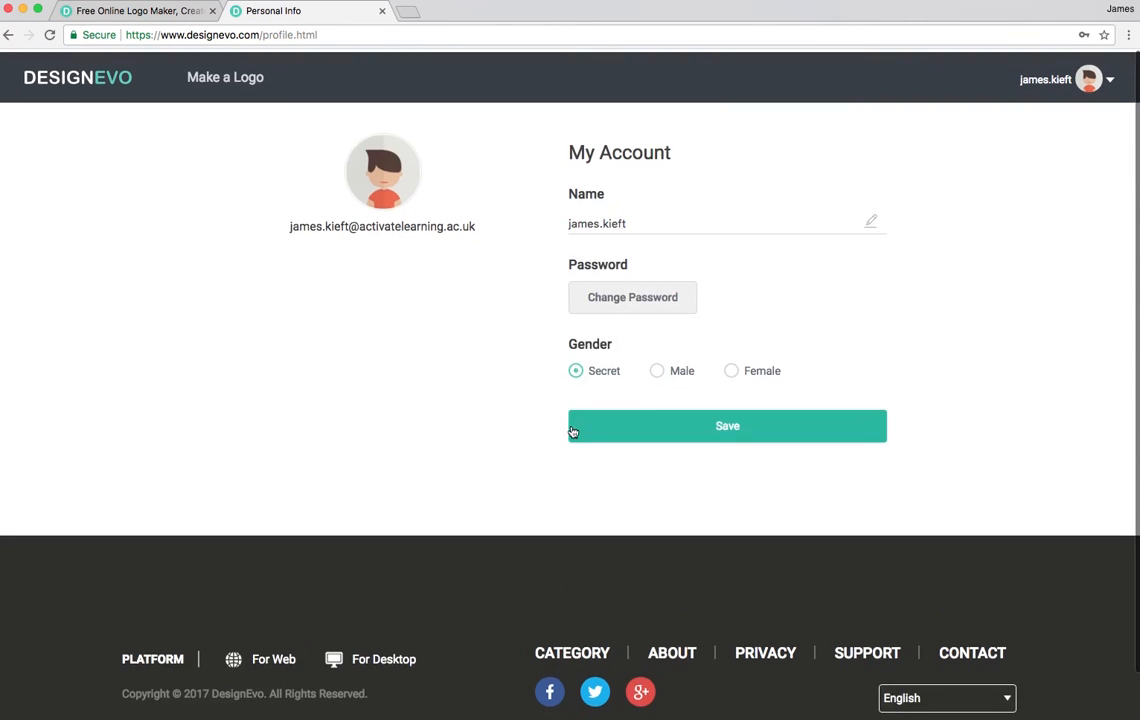
click(148, 12)
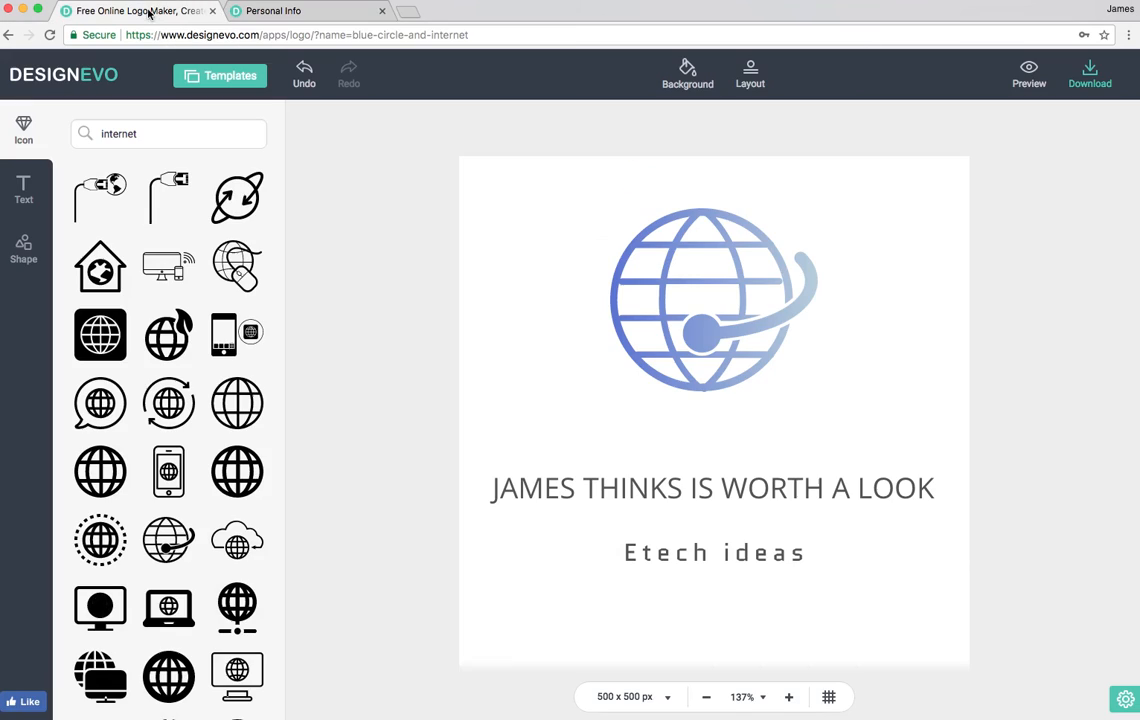